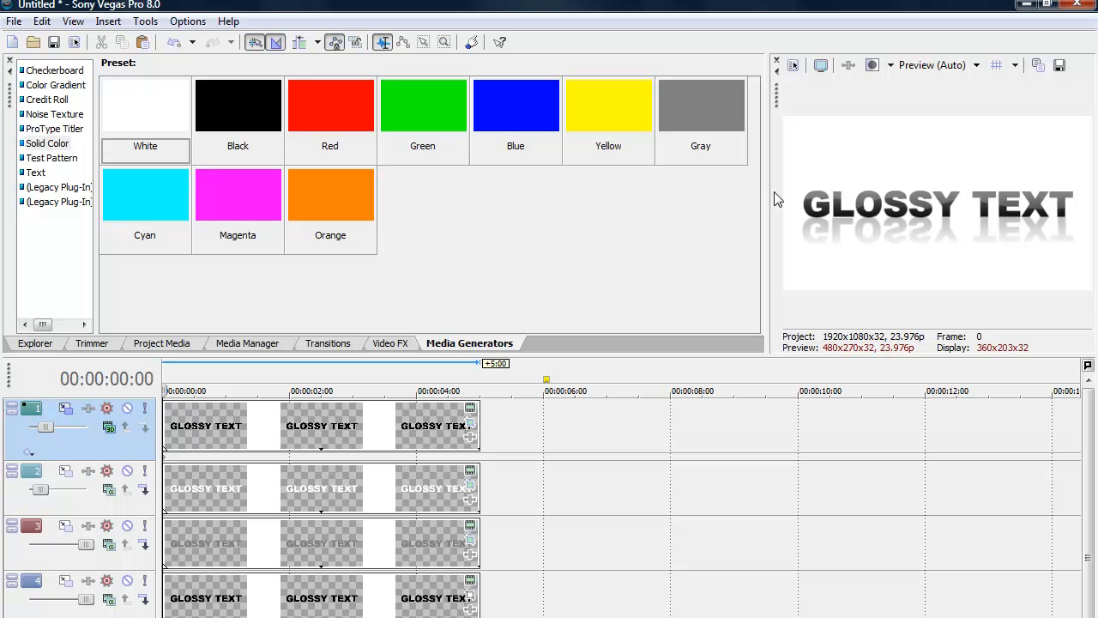
Widen the video preview area and add four empty video tracks to the project
left_click_drag(770, 192, 379, 222)
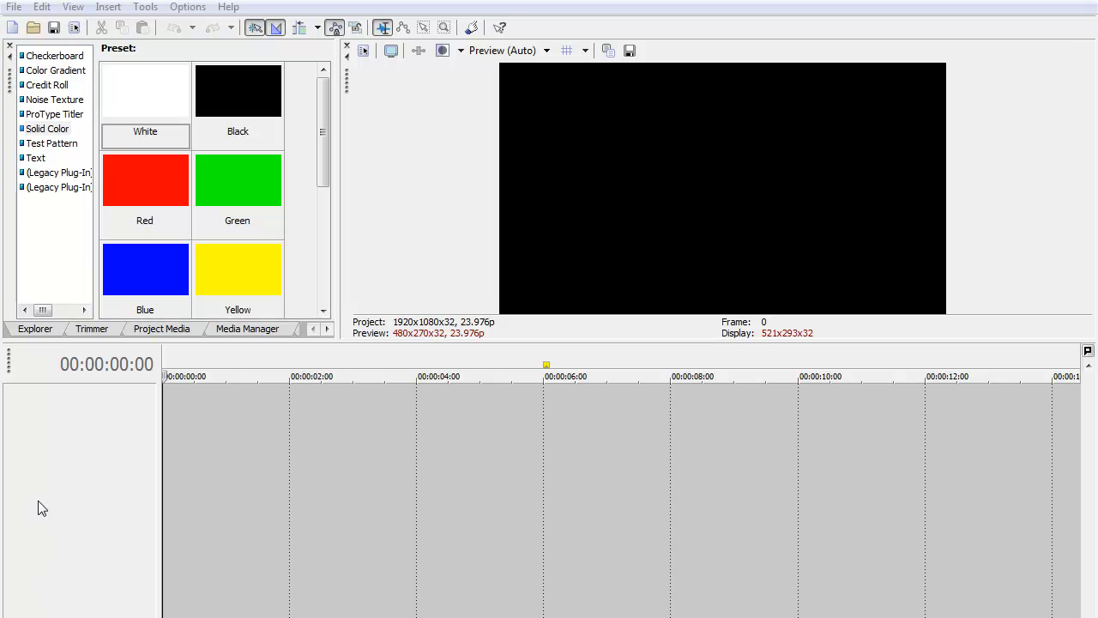
right_click(42, 457)
left_click(73, 501)
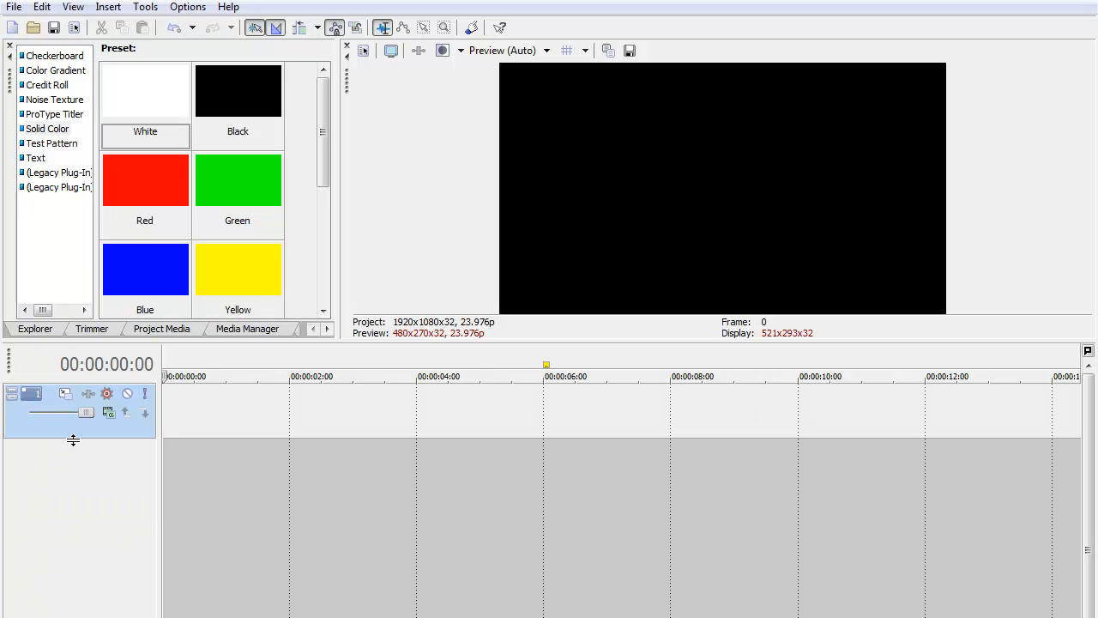
right_click(69, 472)
left_click(89, 515)
right_click(77, 504)
left_click(89, 552)
right_click(66, 585)
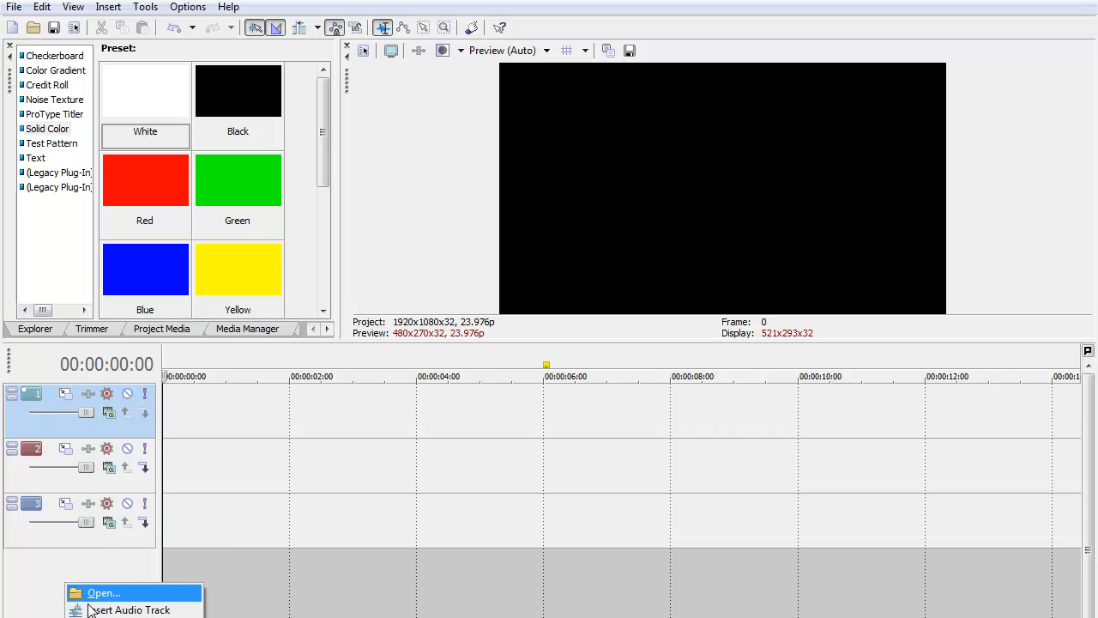
left_click(90, 617)
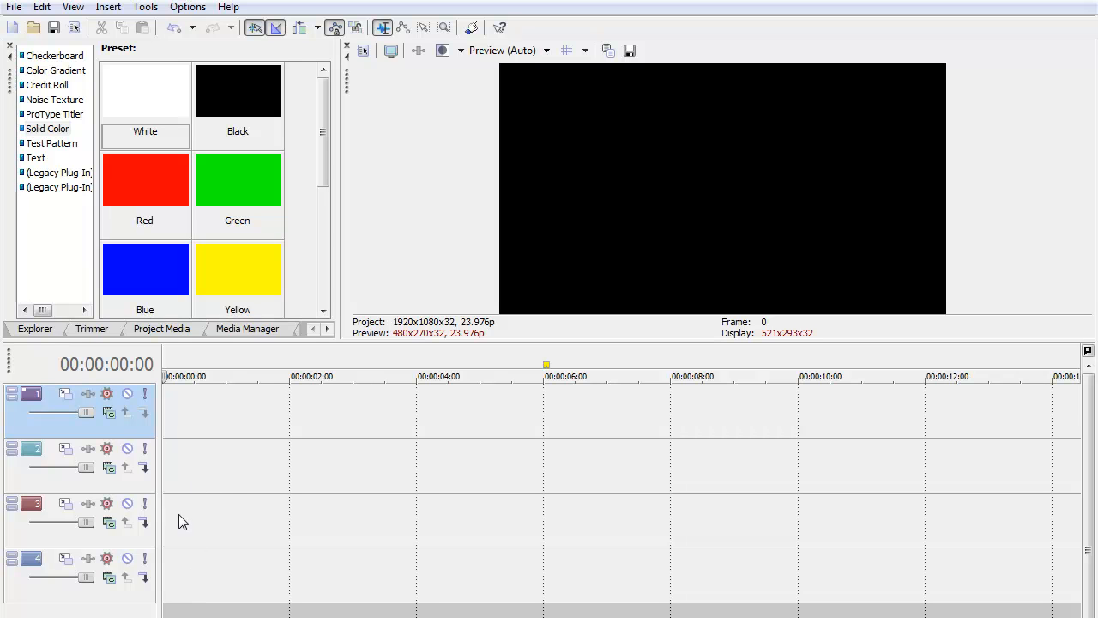
Insert a text media event on the first track and replace its sample text with GLOSSY TEXT
right_click(214, 409)
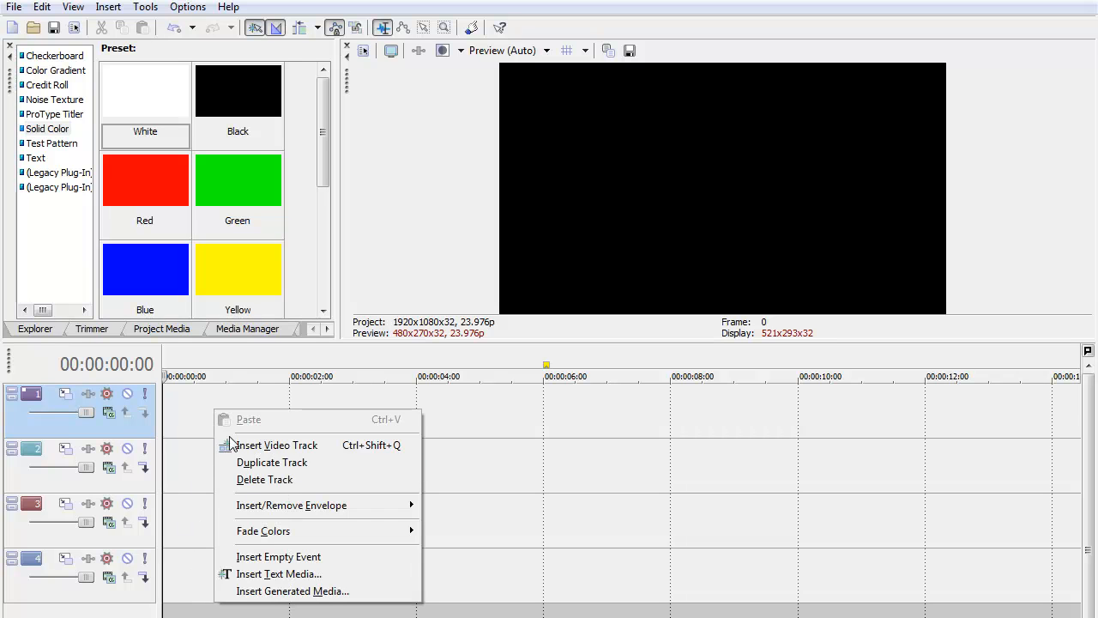
left_click(278, 574)
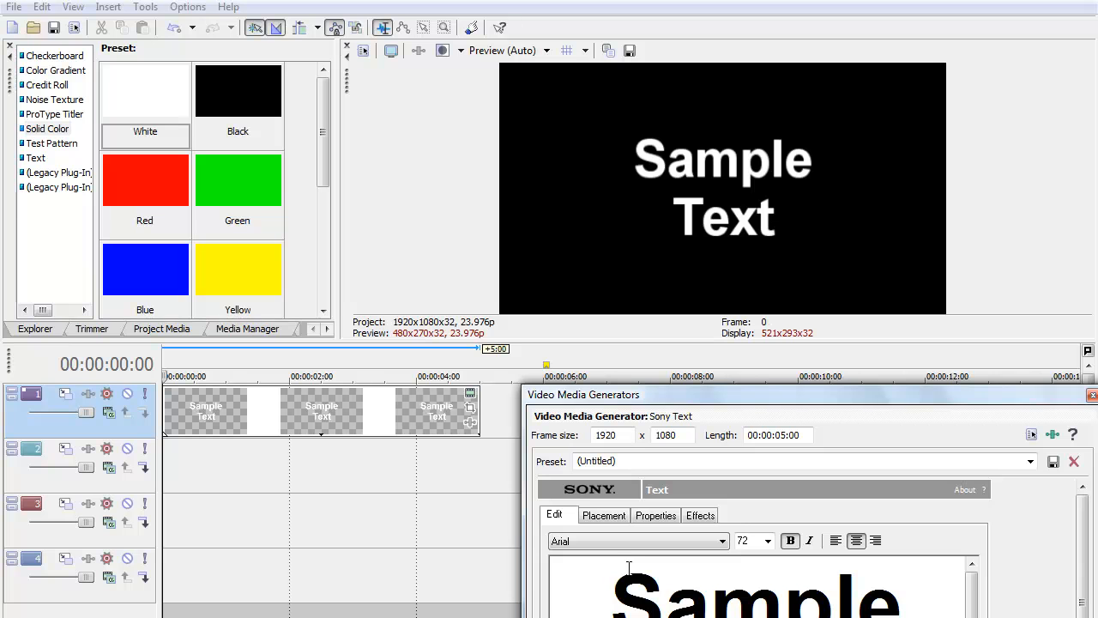
key("ctrl+End")
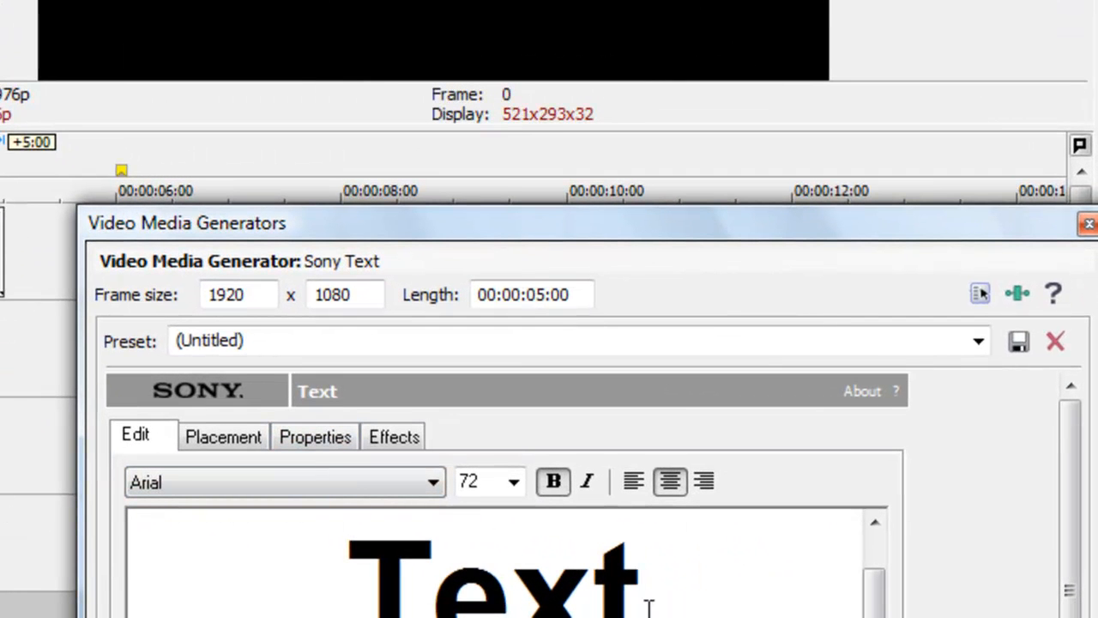
left_click_drag(574, 237, 559, 4)
double_click(653, 360)
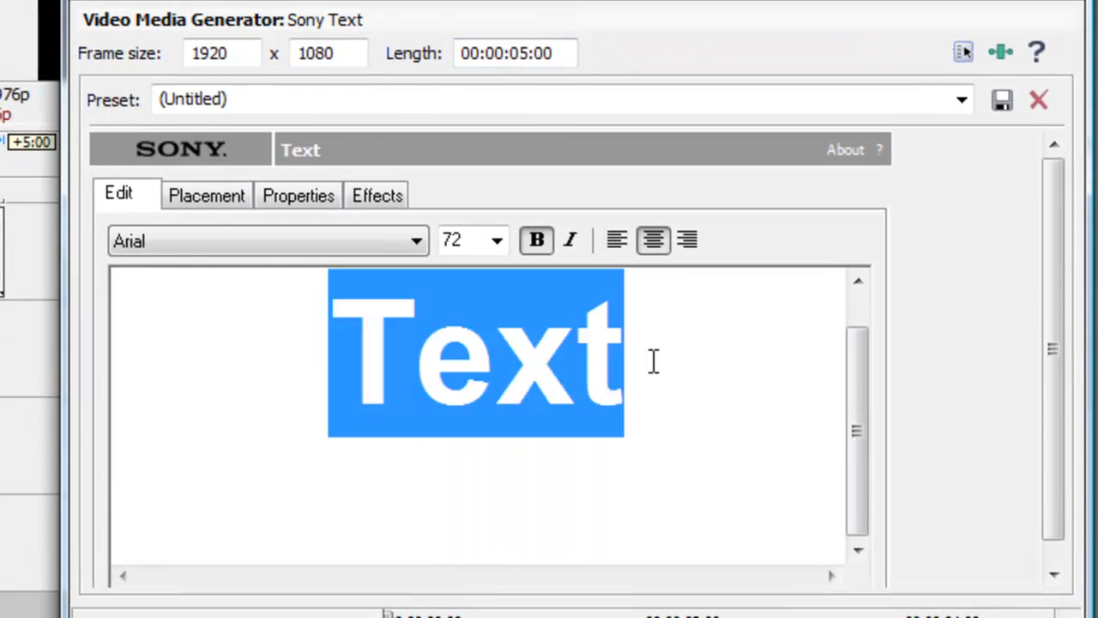
key("BackSpace")
key("BackSpace")
key("BackSpace")
key("BackSpace")
key("BackSpace")
key("BackSpace")
key("BackSpace")
key("BackSpace")
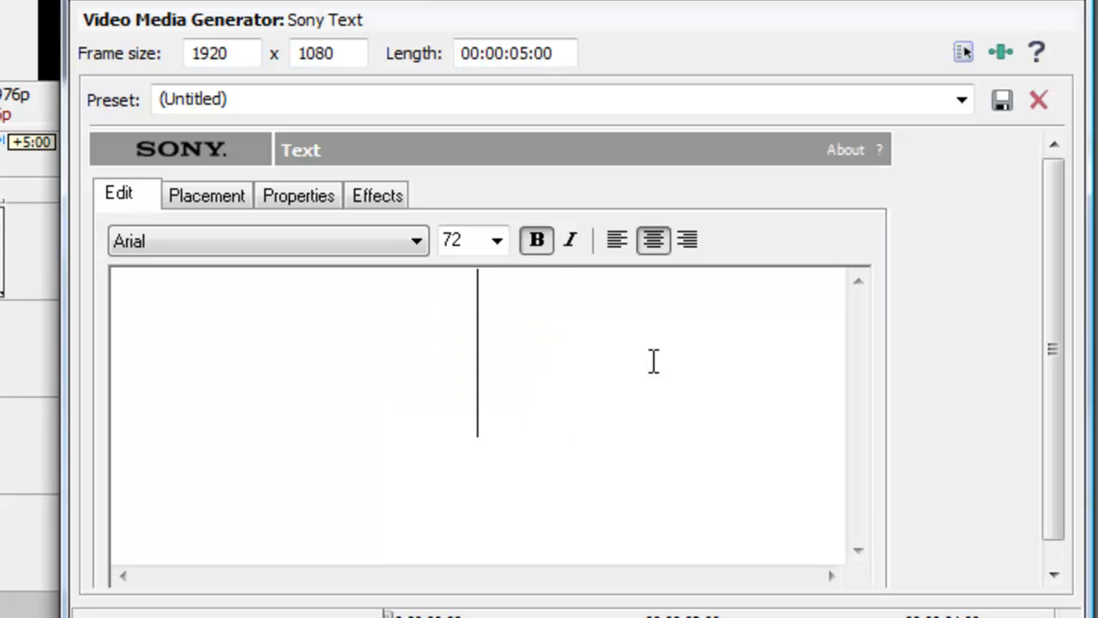
type("GLOS")
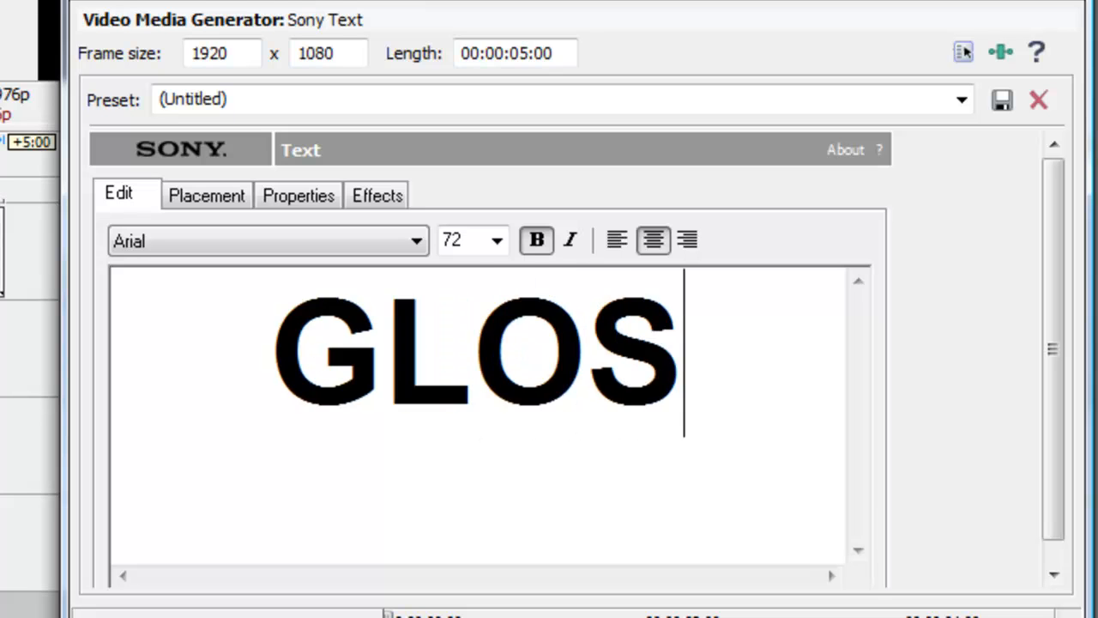
type("SY")
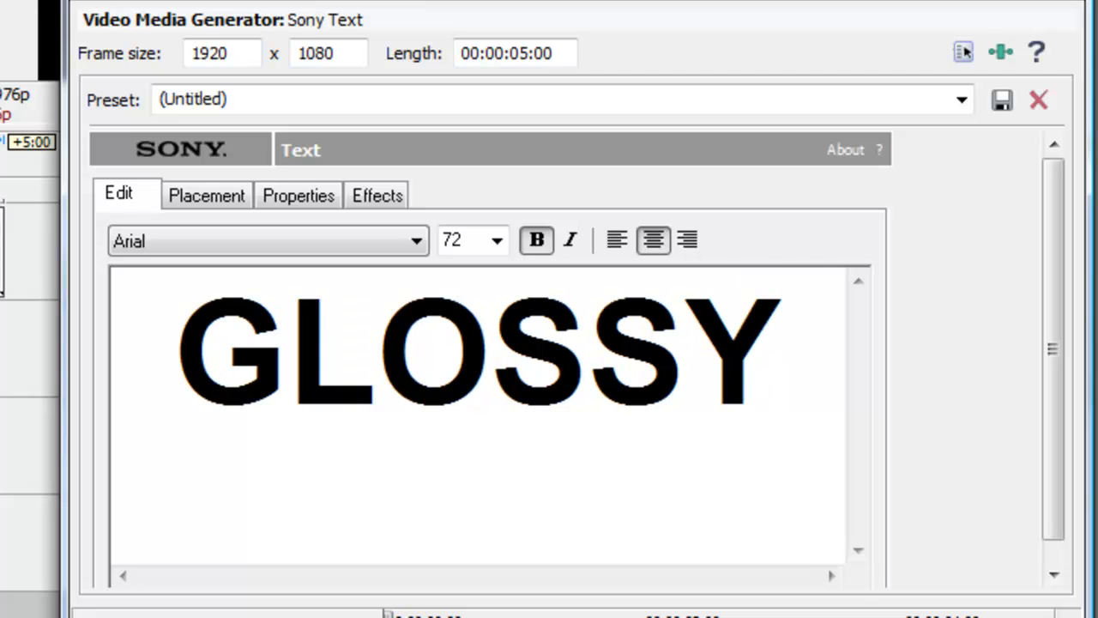
type(" TE")
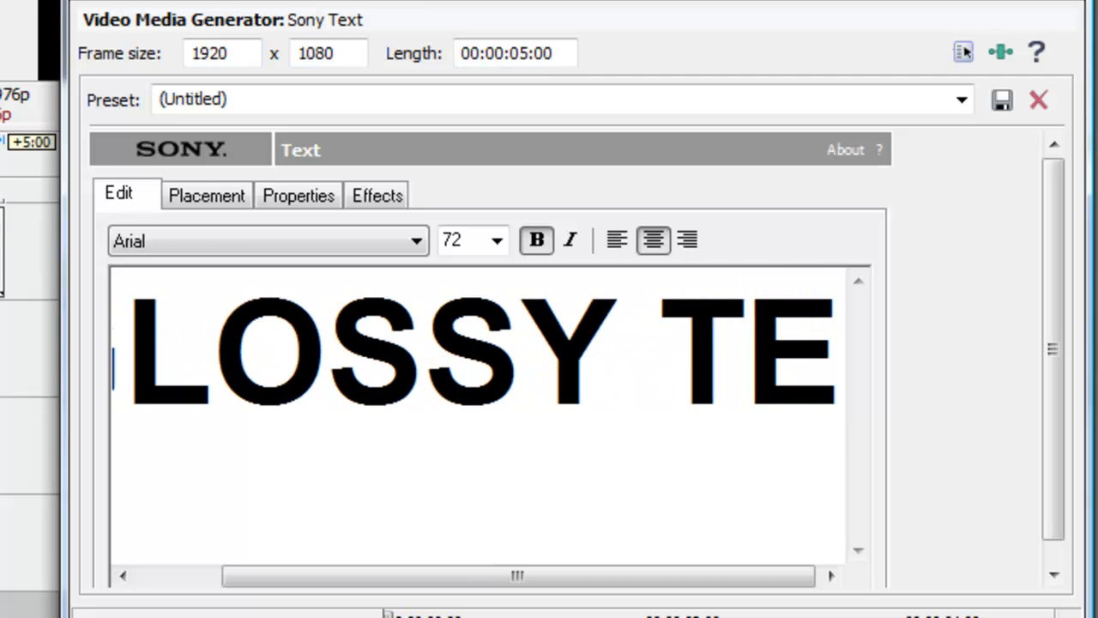
type("XT")
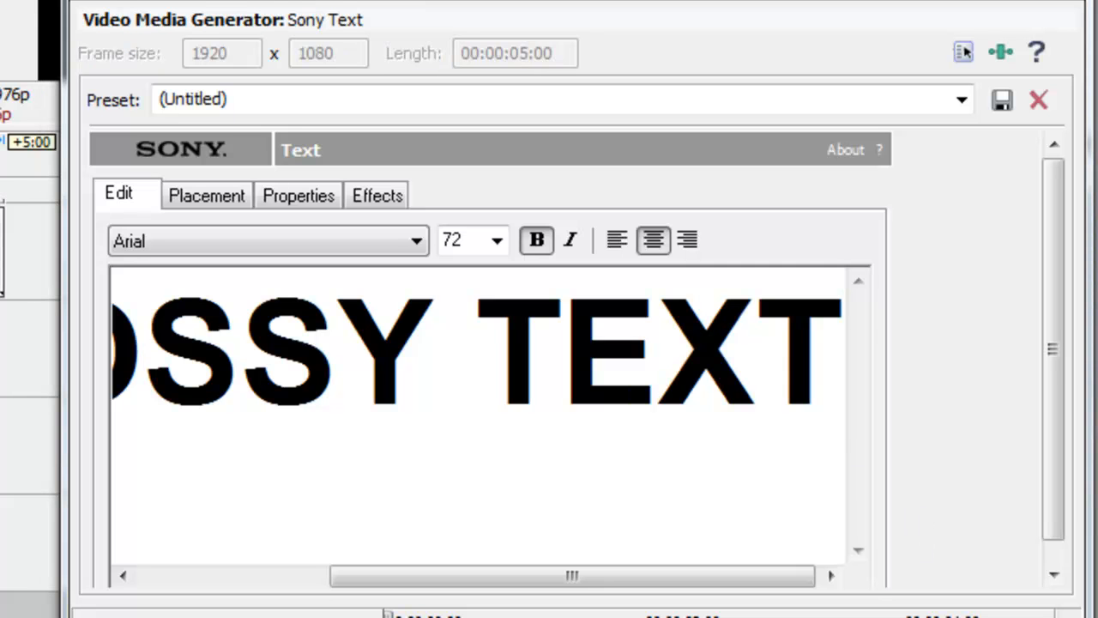
Set the title's font to Arial Black and close the text generator
left_click(374, 239)
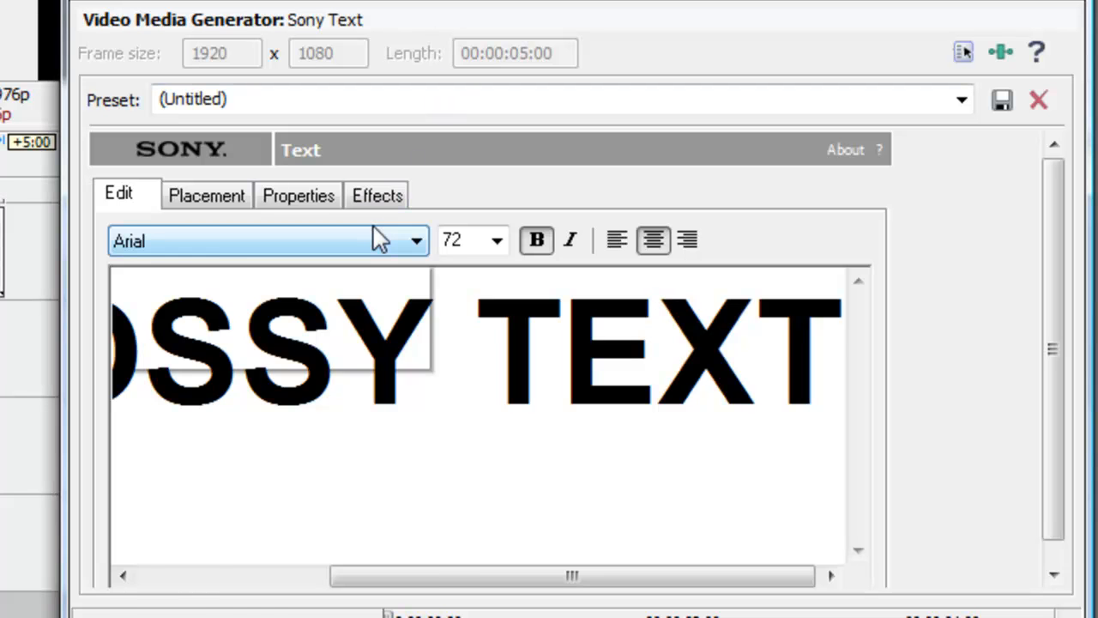
left_click(305, 308)
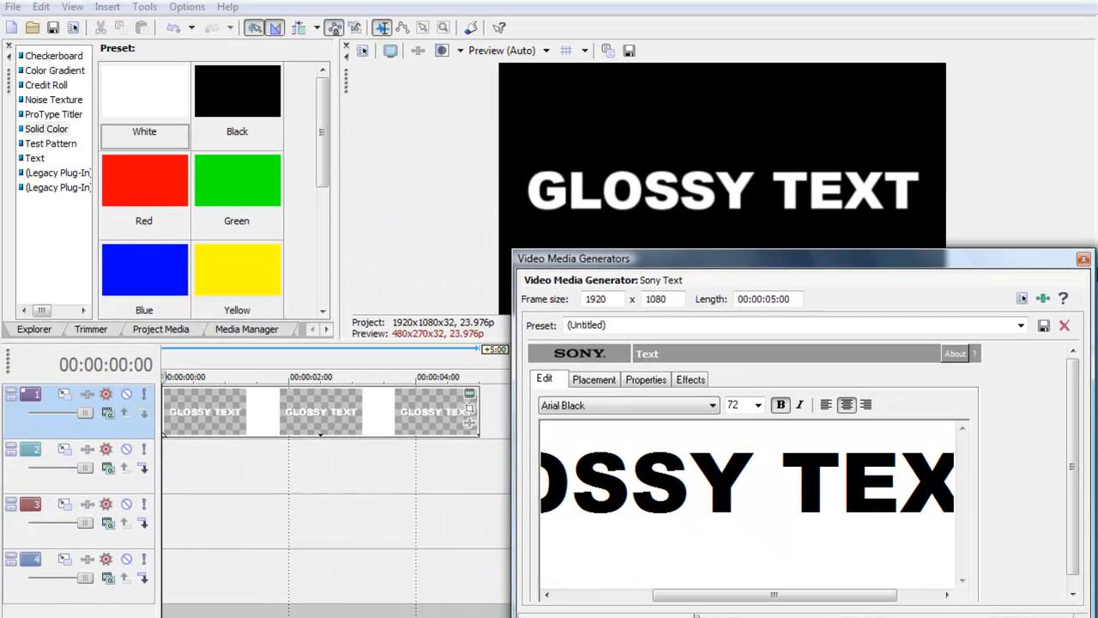
left_click(1083, 259)
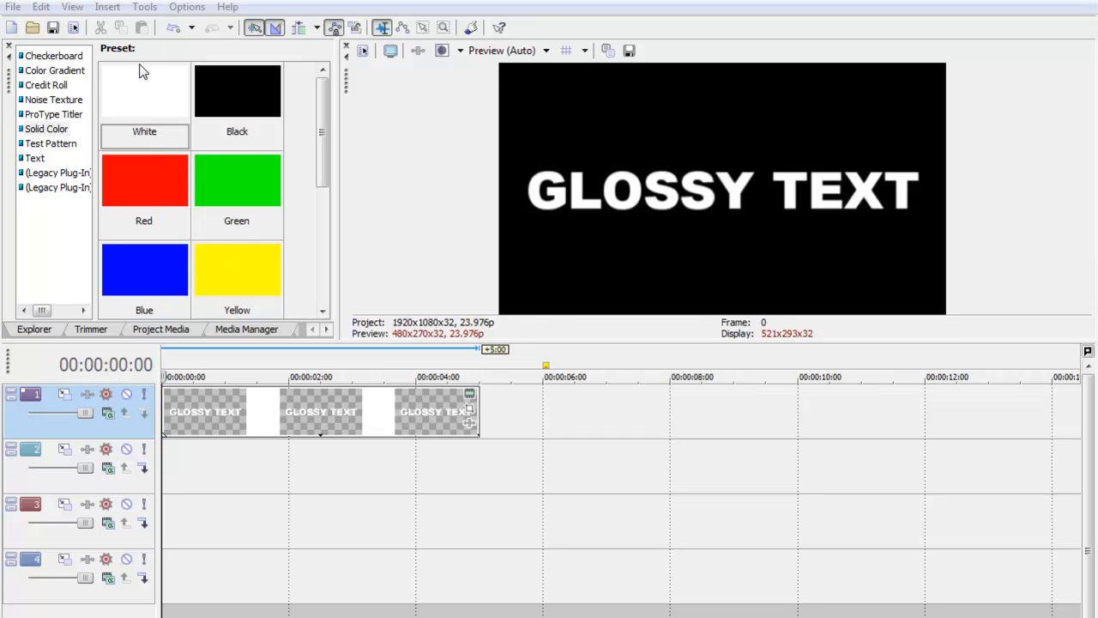
Add a White Solid Color generated media event at the start of the second track
left_click(327, 333)
left_click(327, 333)
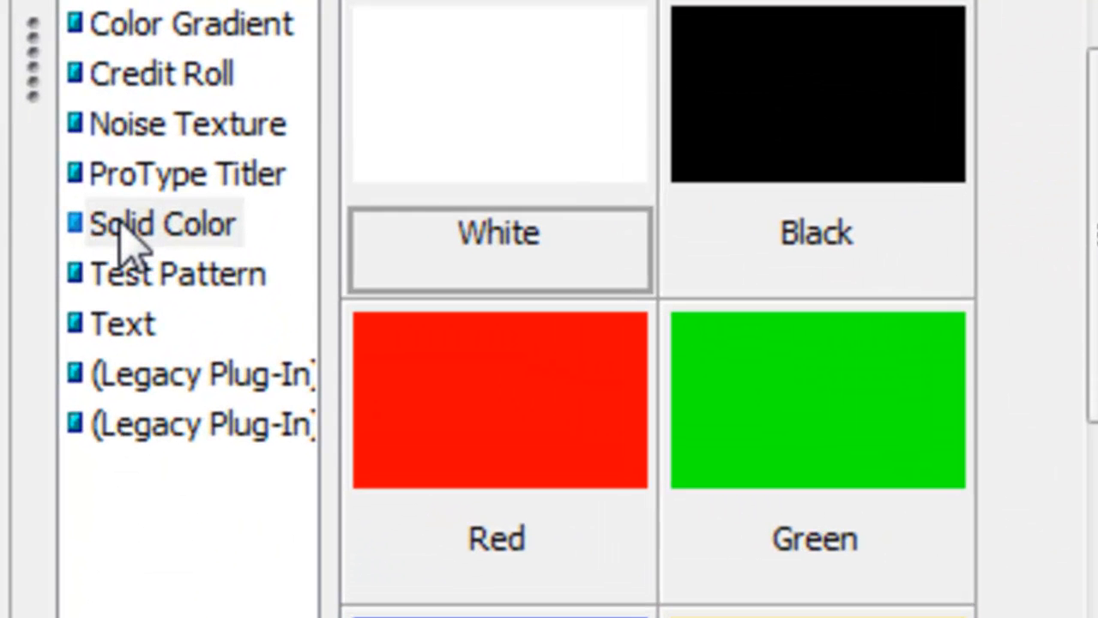
left_click(120, 233)
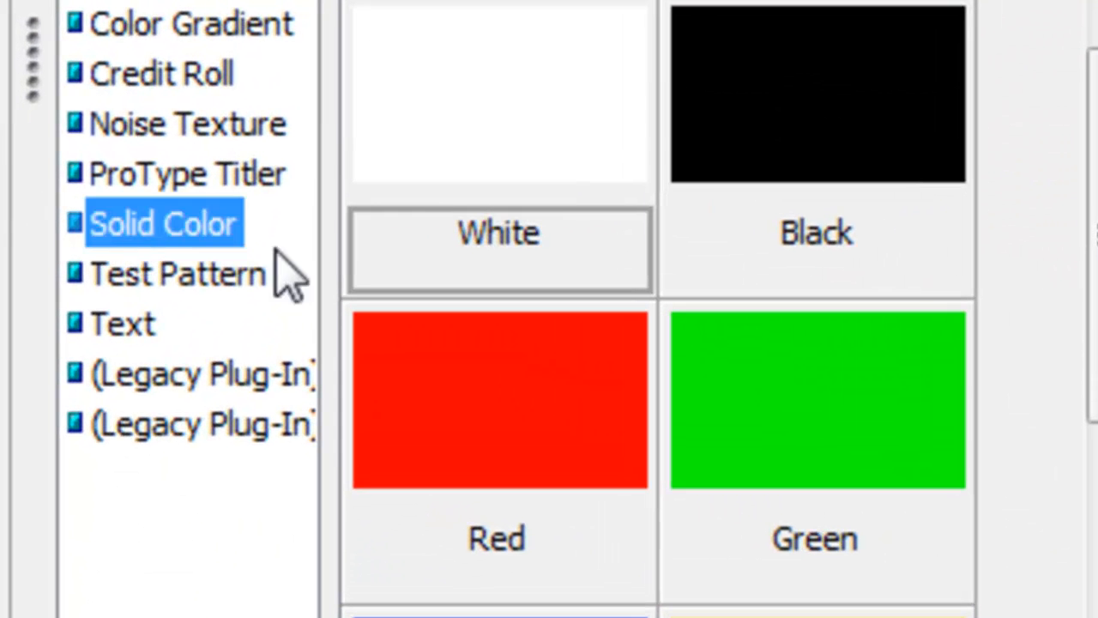
left_click_drag(579, 97, 716, 617)
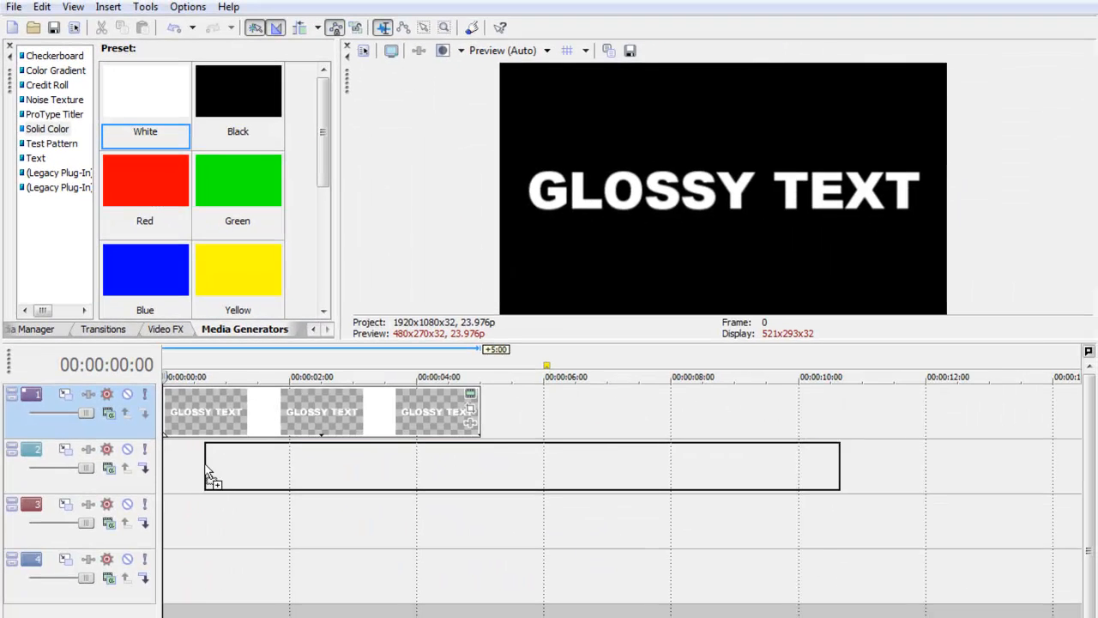
left_click_drag(209, 473, 171, 478)
left_click_drag(621, 268, 327, 482)
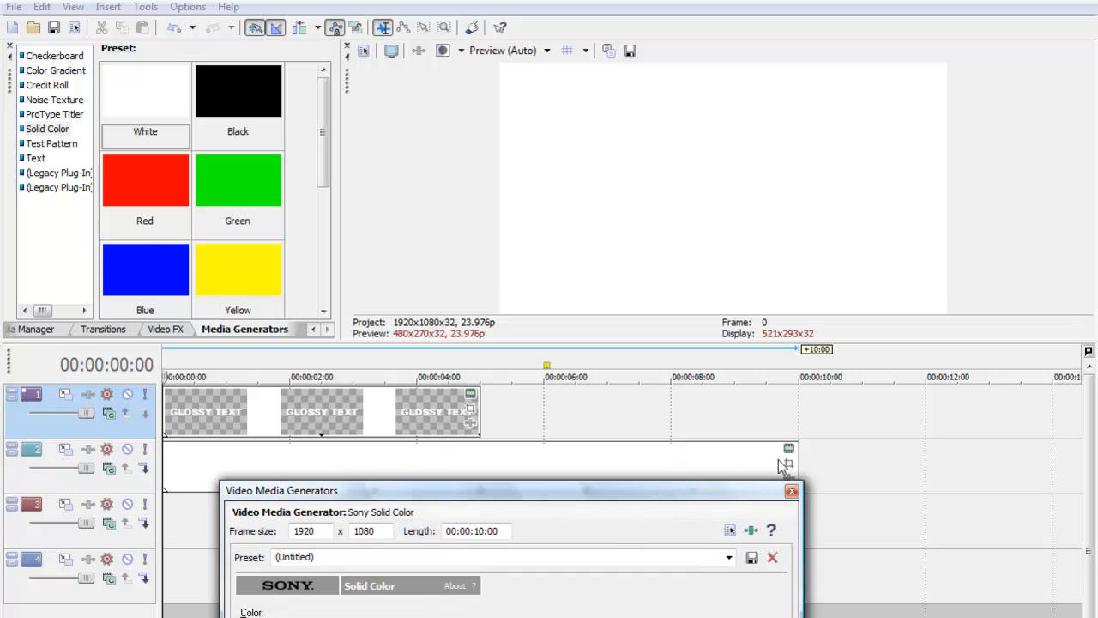
Trim the white solid event's end to match the text event's length and close its generator settings
left_click_drag(794, 464, 479, 465)
left_click_drag(580, 494, 881, 337)
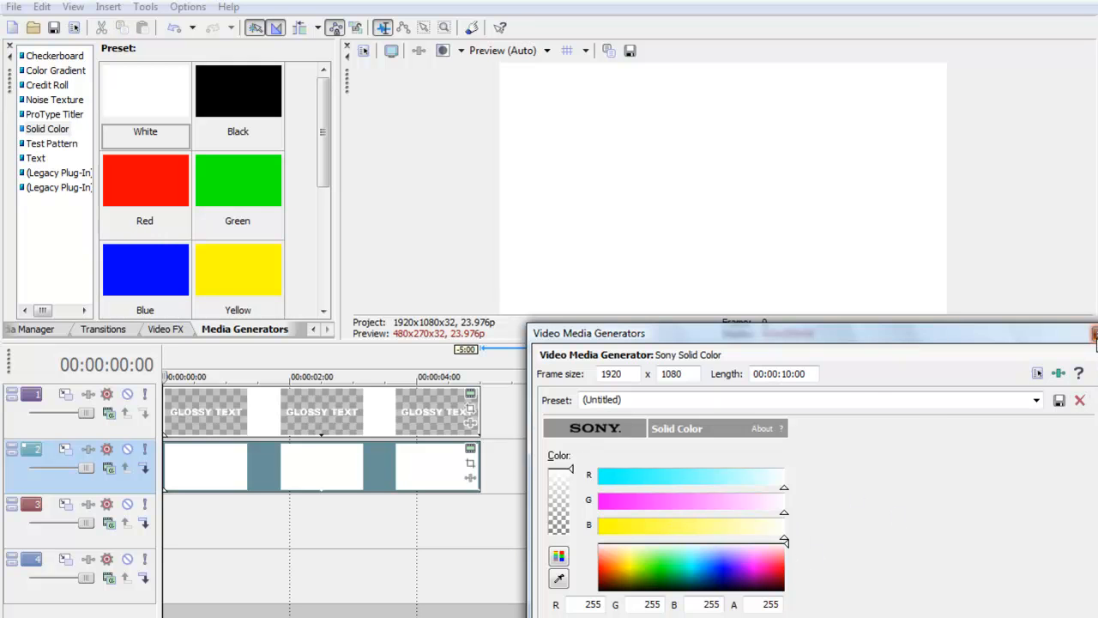
left_click(1094, 333)
Change the text colour of the title on the first track to black
left_click(470, 395)
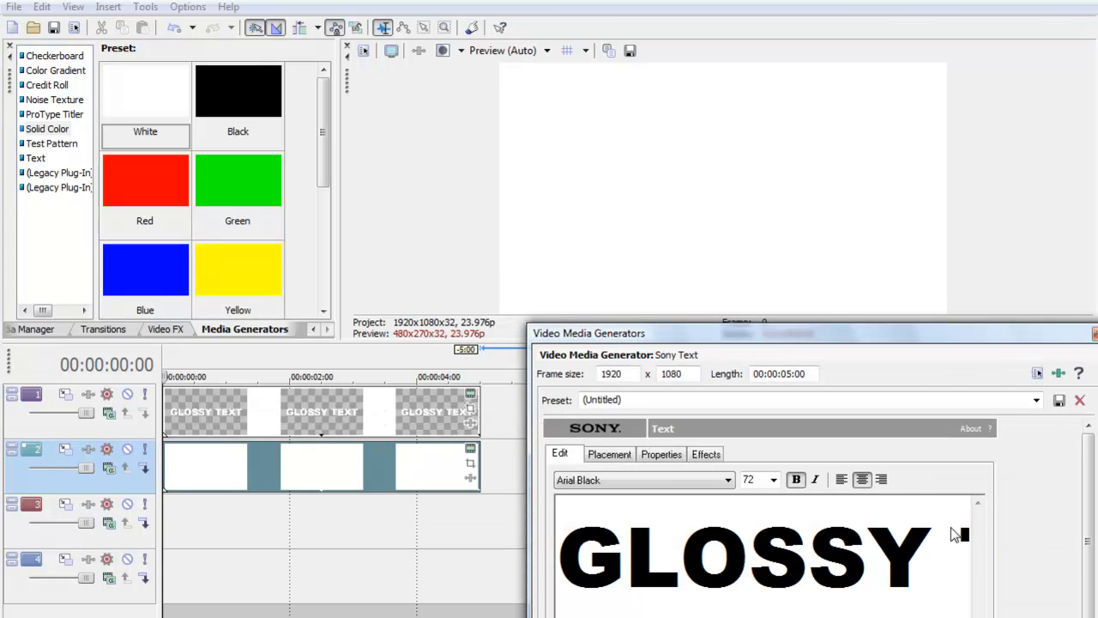
left_click(661, 454)
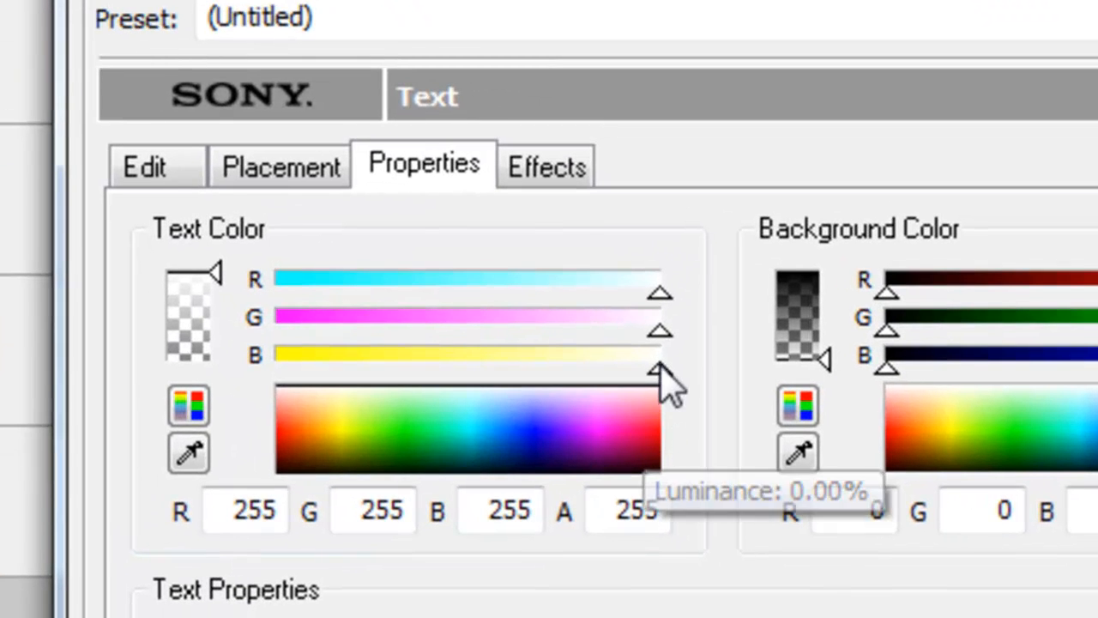
left_click_drag(662, 377, 88, 360)
left_click_drag(652, 439, 659, 470)
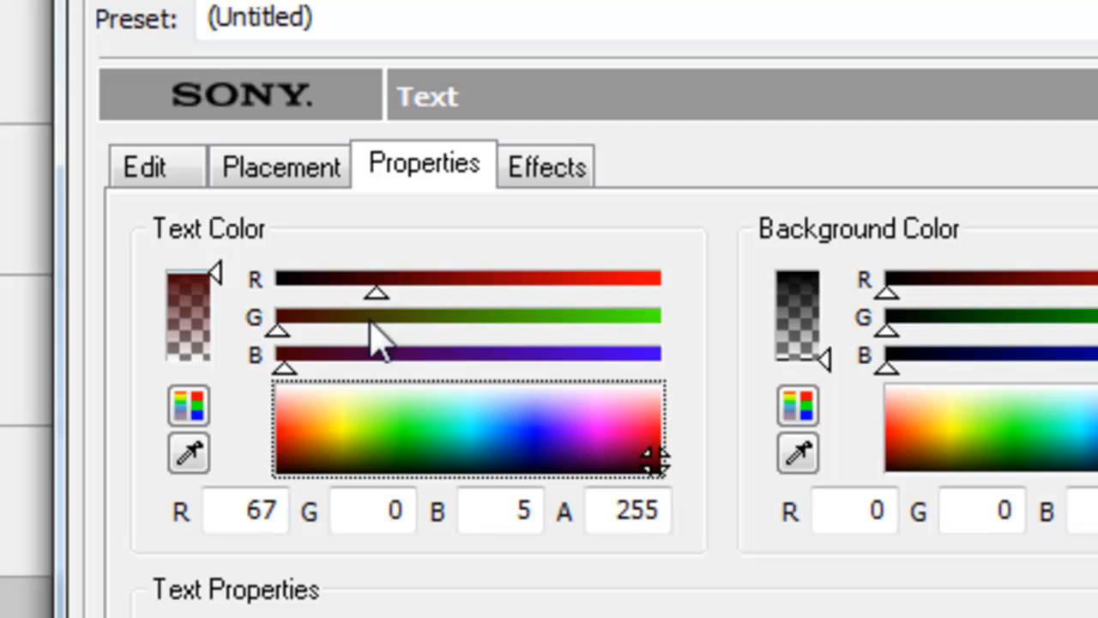
left_click(364, 296)
left_click_drag(373, 316, 260, 300)
left_click(273, 326)
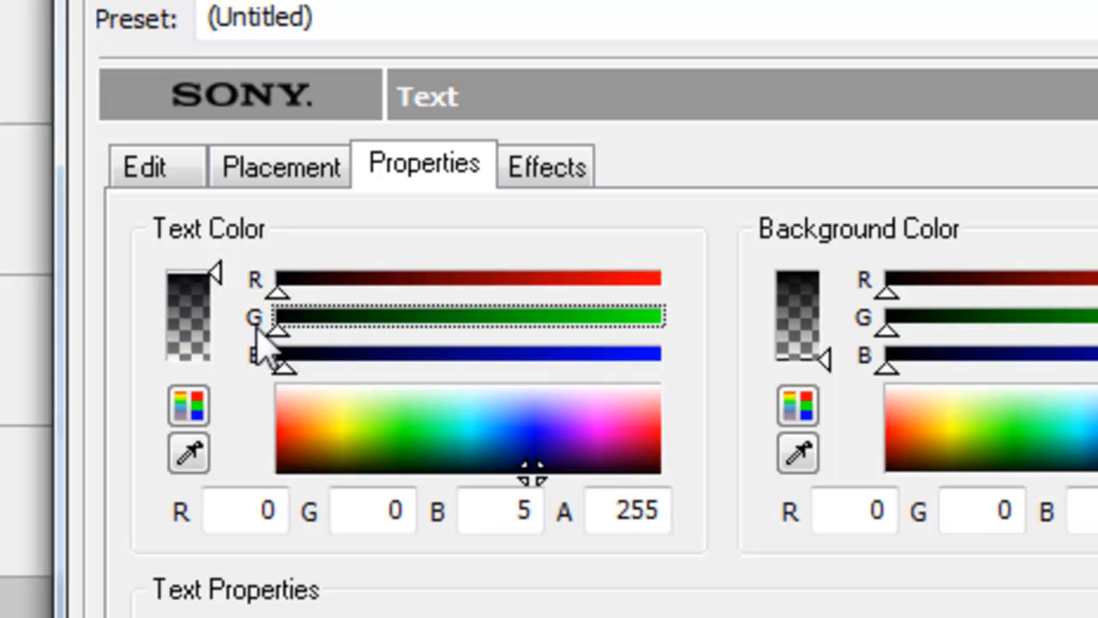
left_click_drag(287, 363, 263, 360)
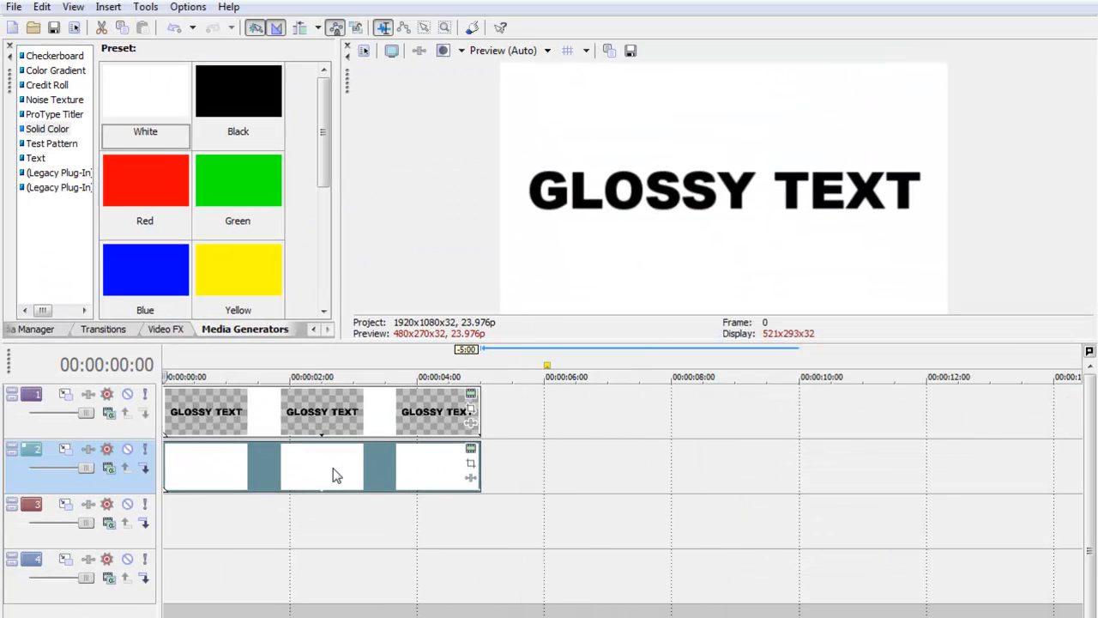
Move the white background event to the fourth track and the text event to the third track
left_click_drag(332, 468, 297, 576)
left_click_drag(248, 421, 238, 524)
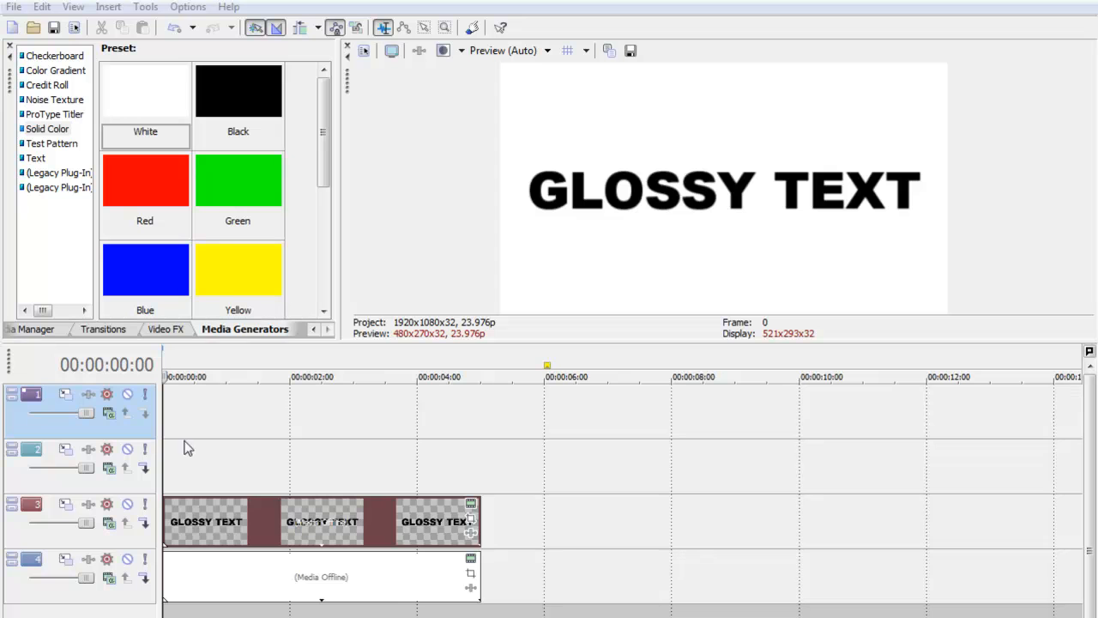
Copy the text event and paste it onto the second track as a new copy of the source media
right_click(184, 478)
right_click(175, 525)
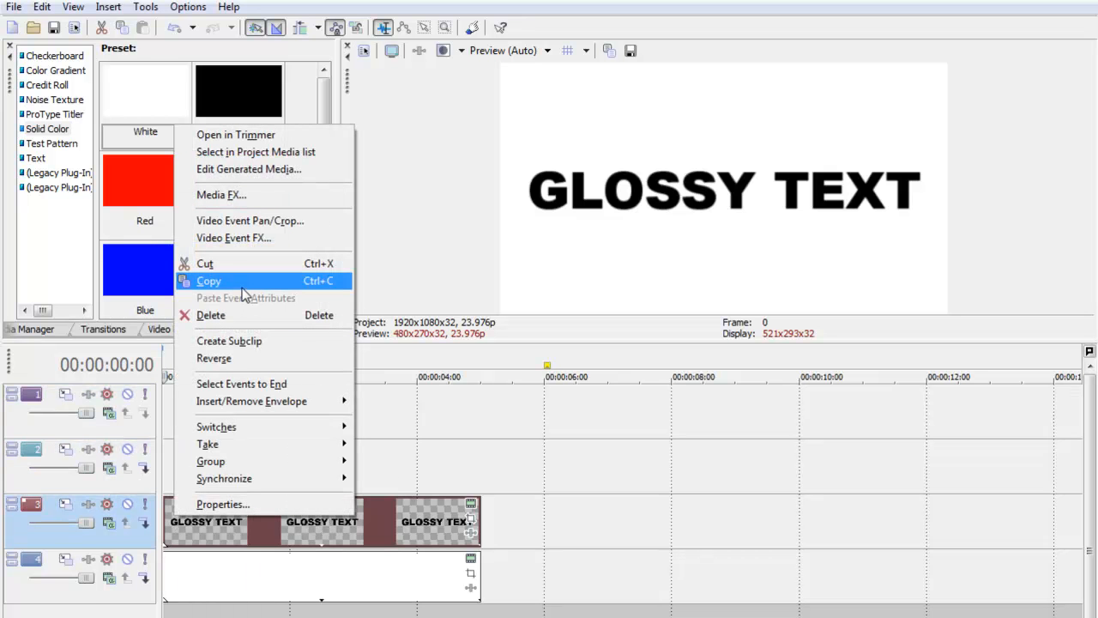
left_click(209, 281)
left_click(232, 470)
right_click(231, 466)
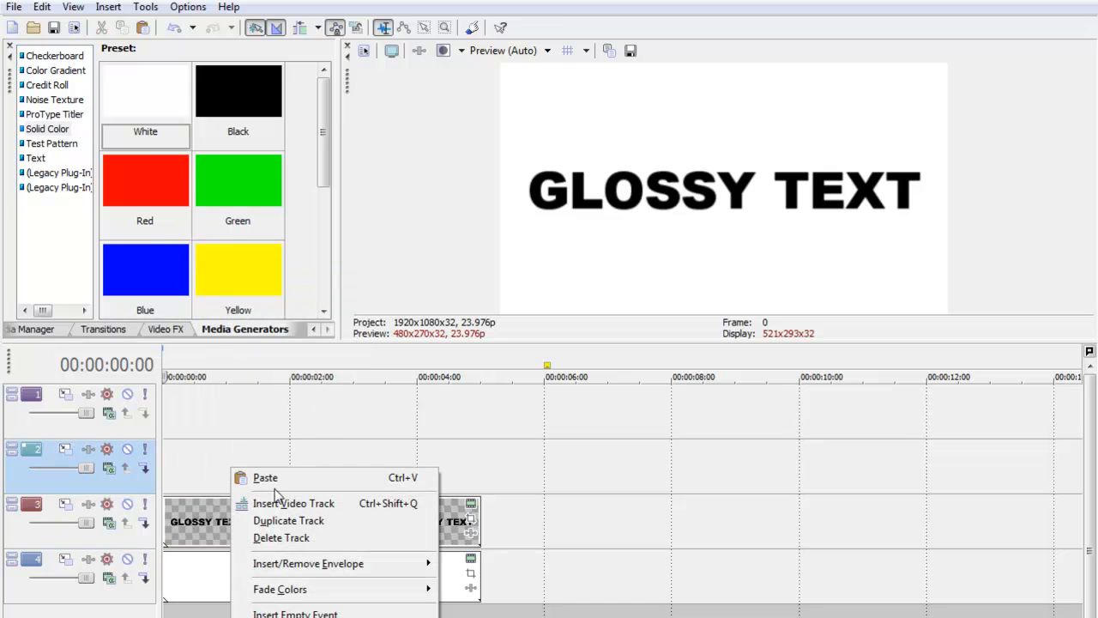
left_click(266, 478)
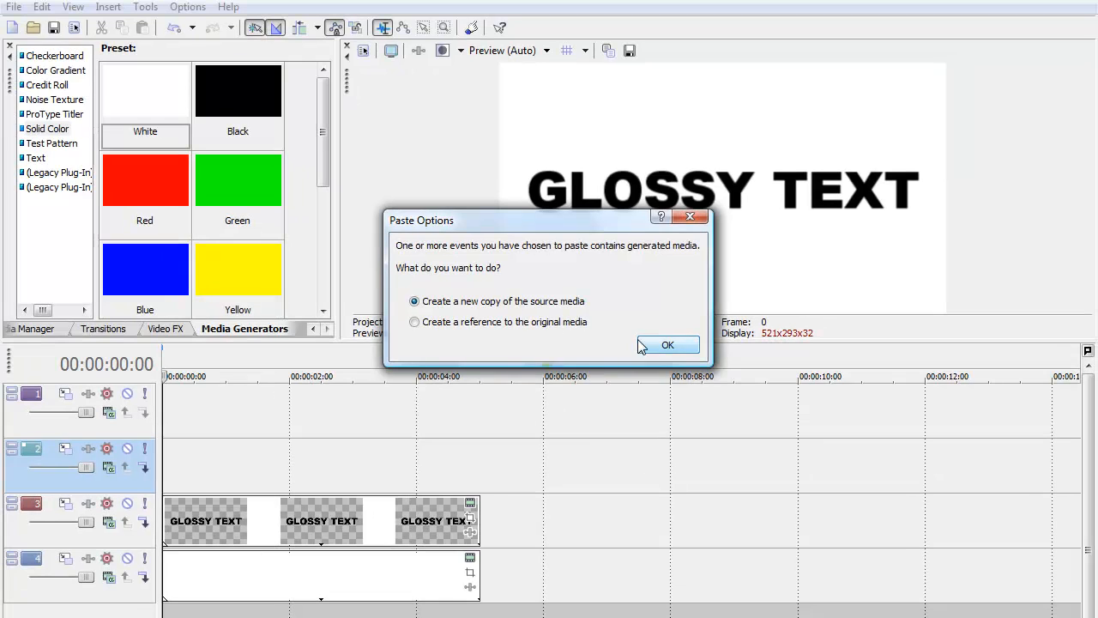
left_click(667, 345)
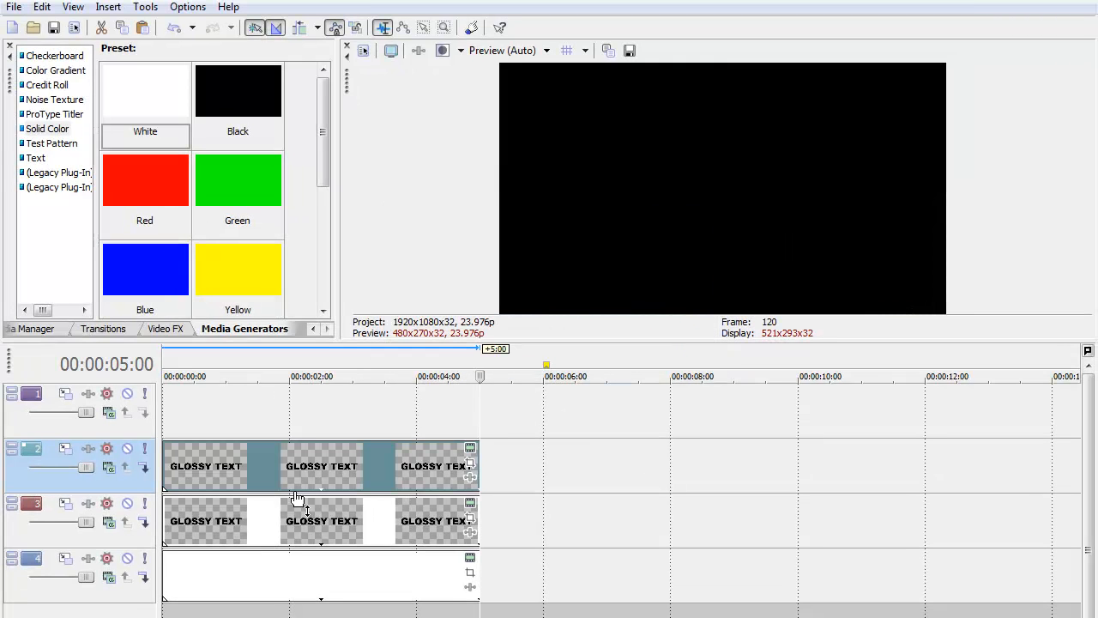
Set the text colour of the second track's title to grey, RGB 121, 121, 121, and preview it within the clip
left_click(469, 449)
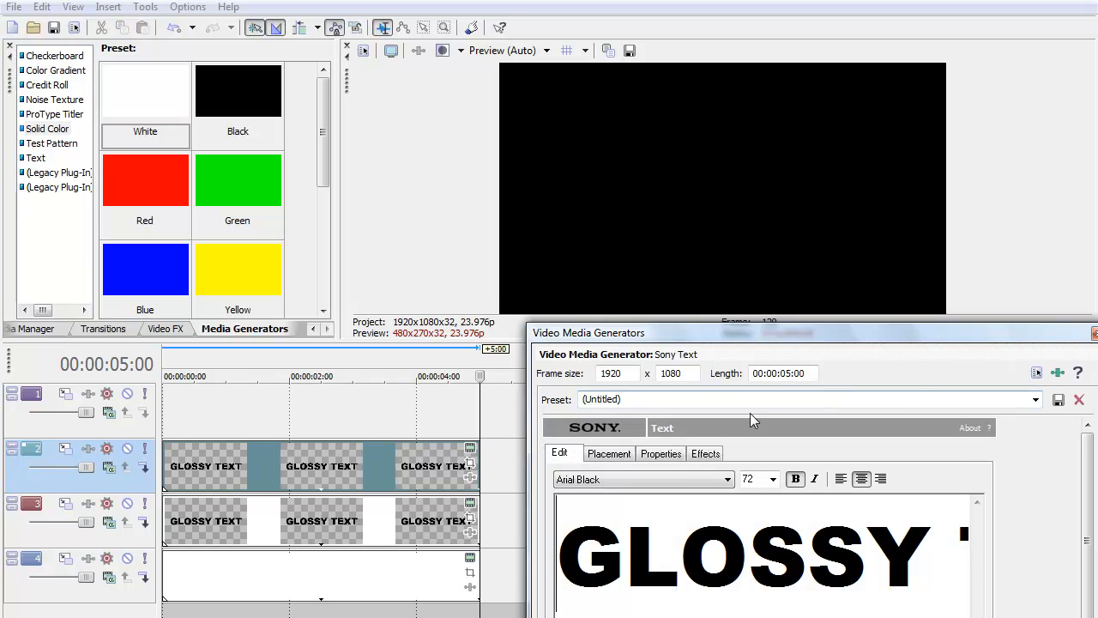
left_click(677, 460)
left_click_drag(750, 564, 752, 549)
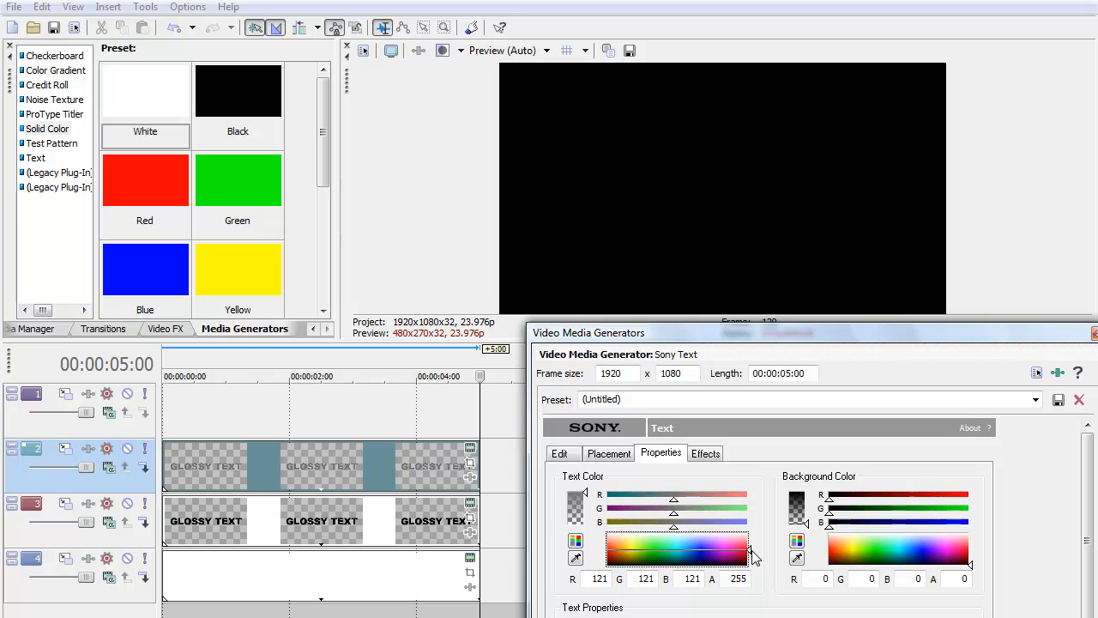
left_click(1094, 333)
left_click(403, 376)
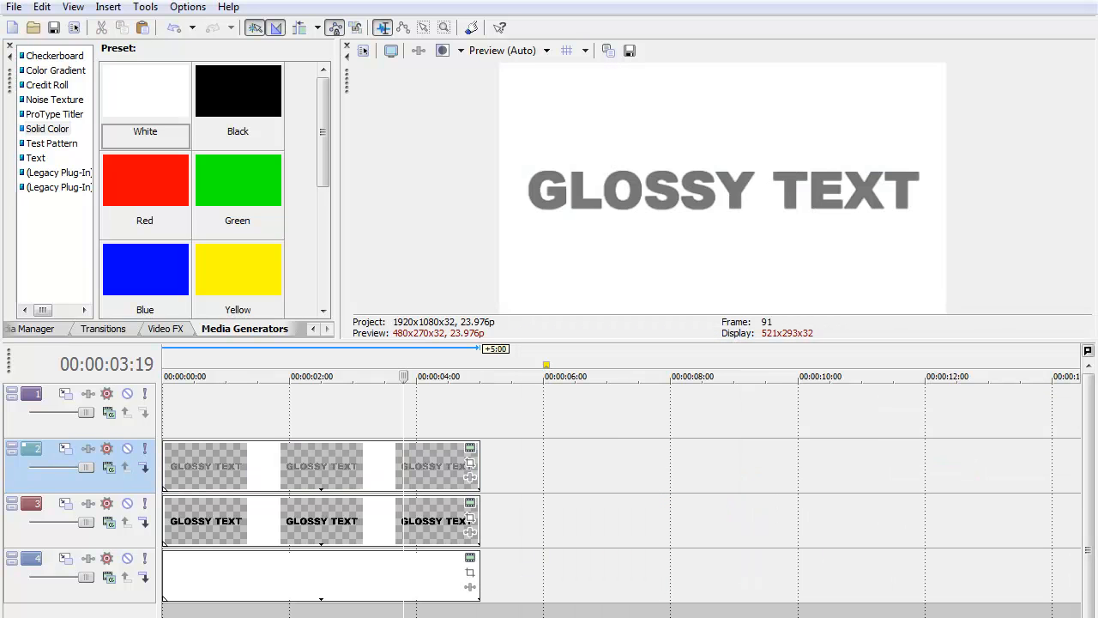
Open Event Pan/Crop for the grey text event on the second track, resize the window, and enable its mask
left_click(471, 465)
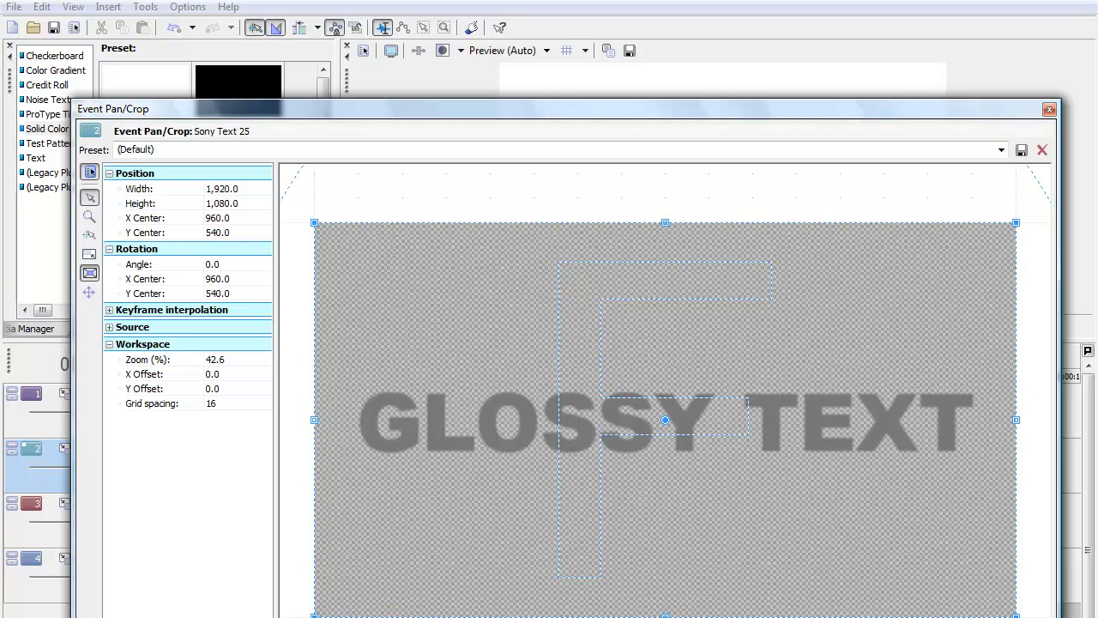
left_click_drag(299, 115, 237, 0)
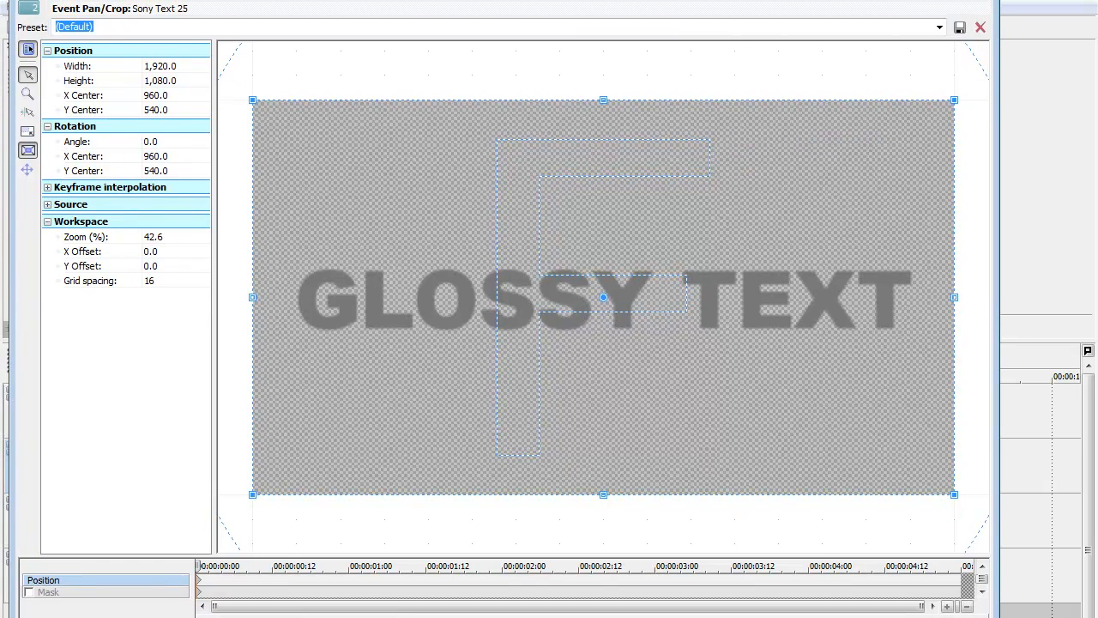
left_click_drag(329, 614, 333, 487)
left_click_drag(326, 2, 239, 97)
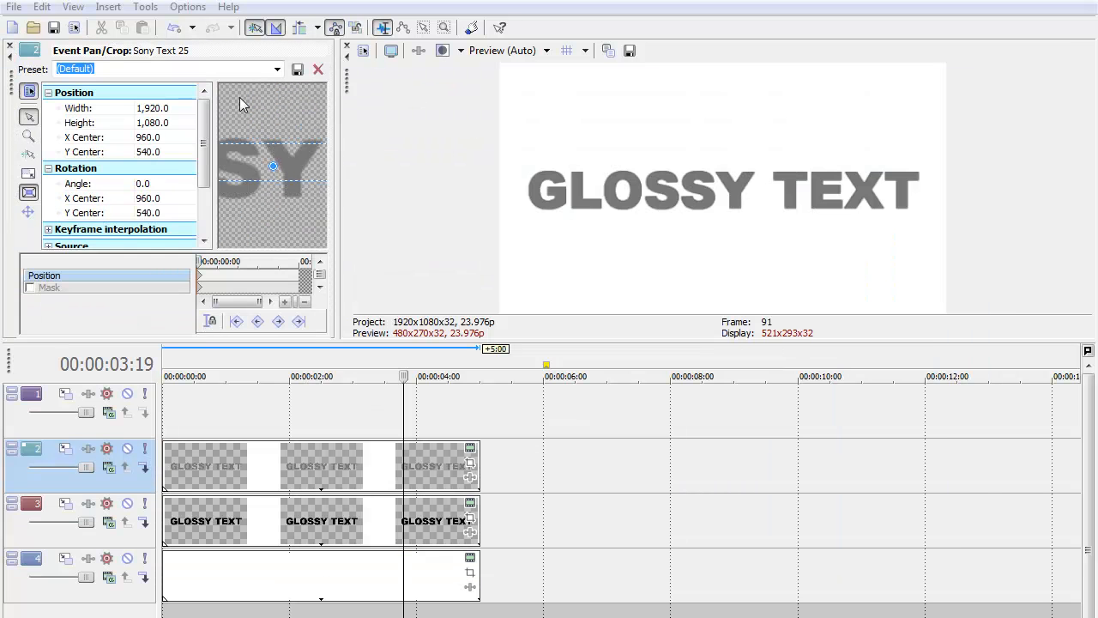
left_click_drag(12, 85, 145, 158)
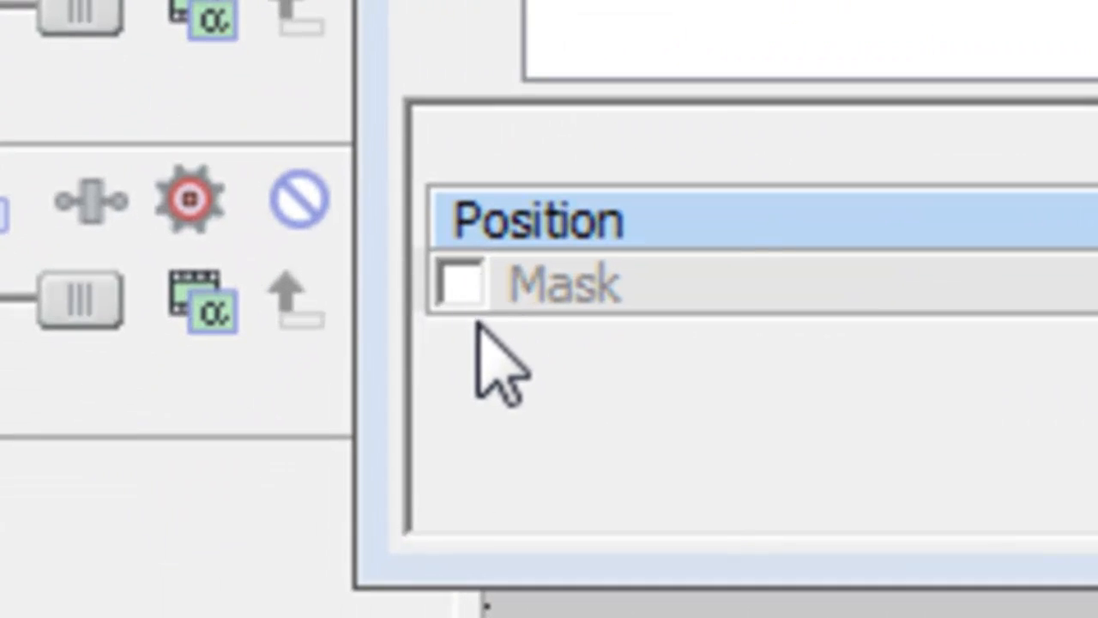
left_click(288, 407)
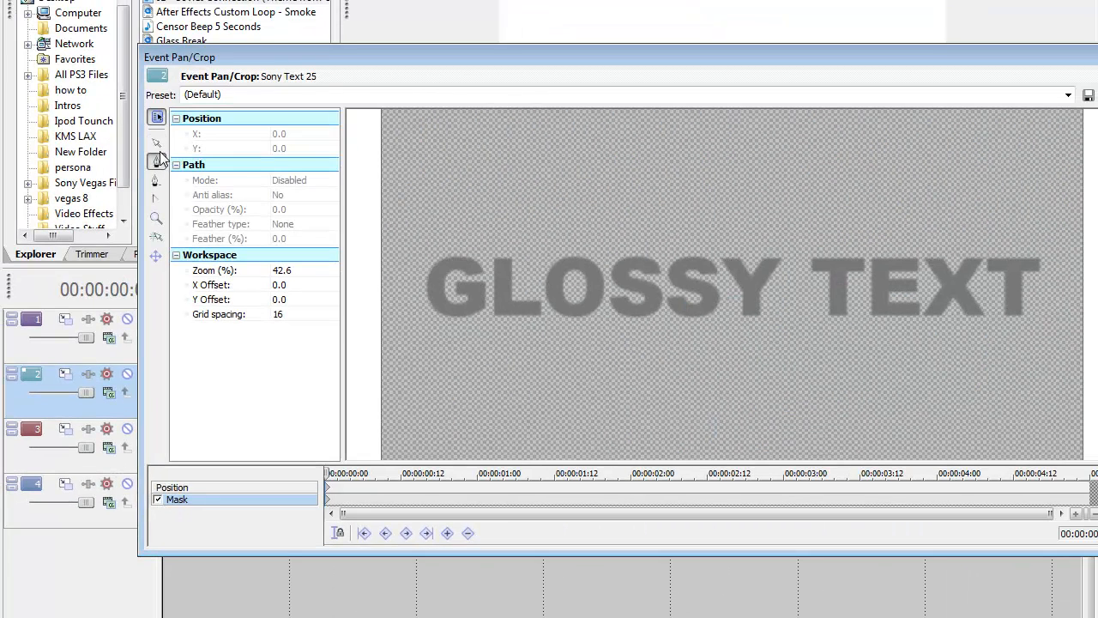
Draw a closed four-point mask around the upper half of the frame, with its lower edge running through the middle of the text
left_click(155, 165)
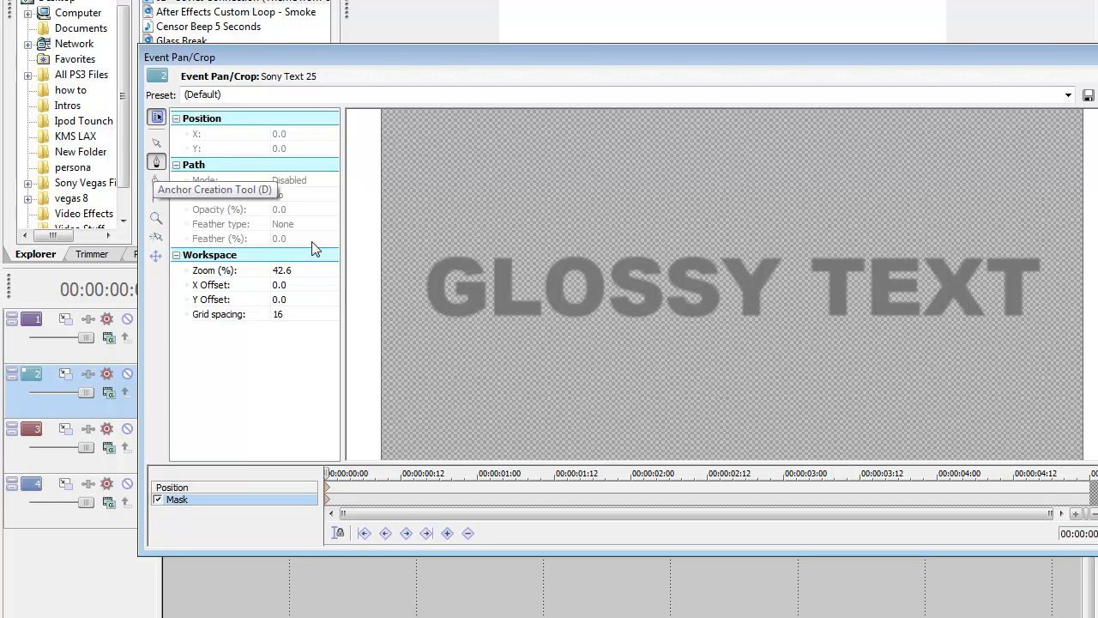
left_click(367, 286)
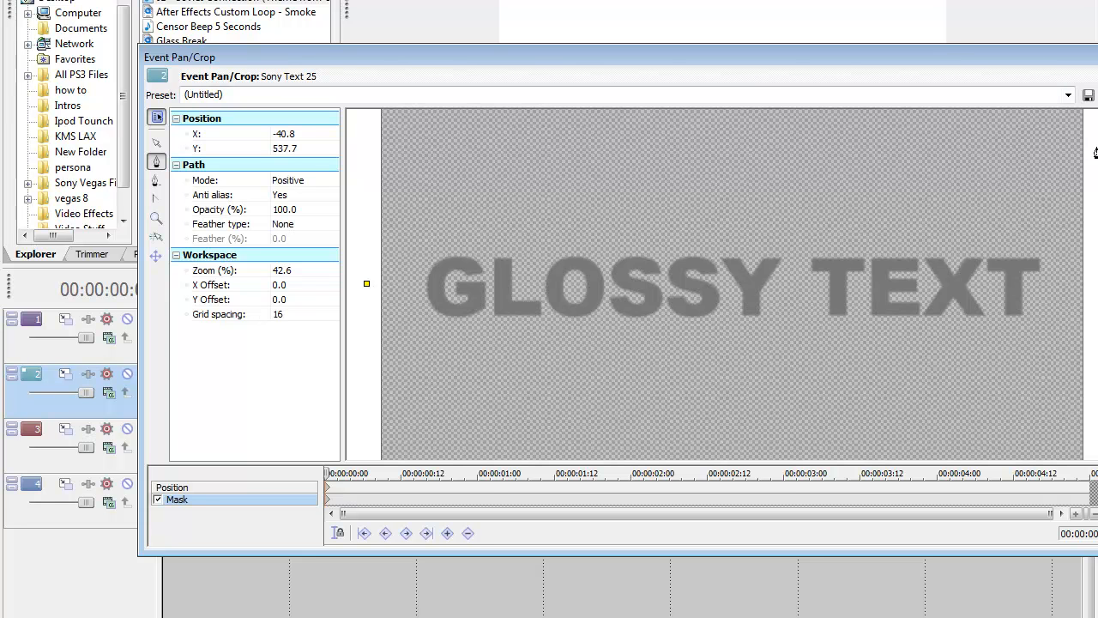
scroll(941, 282, "down", 3)
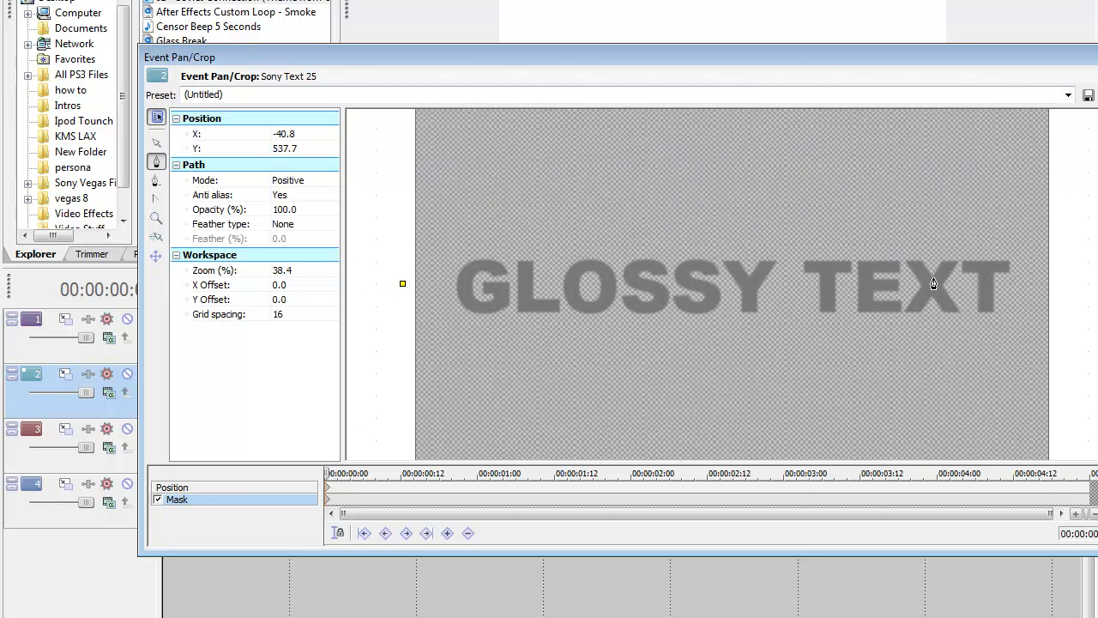
left_click(1051, 289)
scroll(1051, 292, "down", 1)
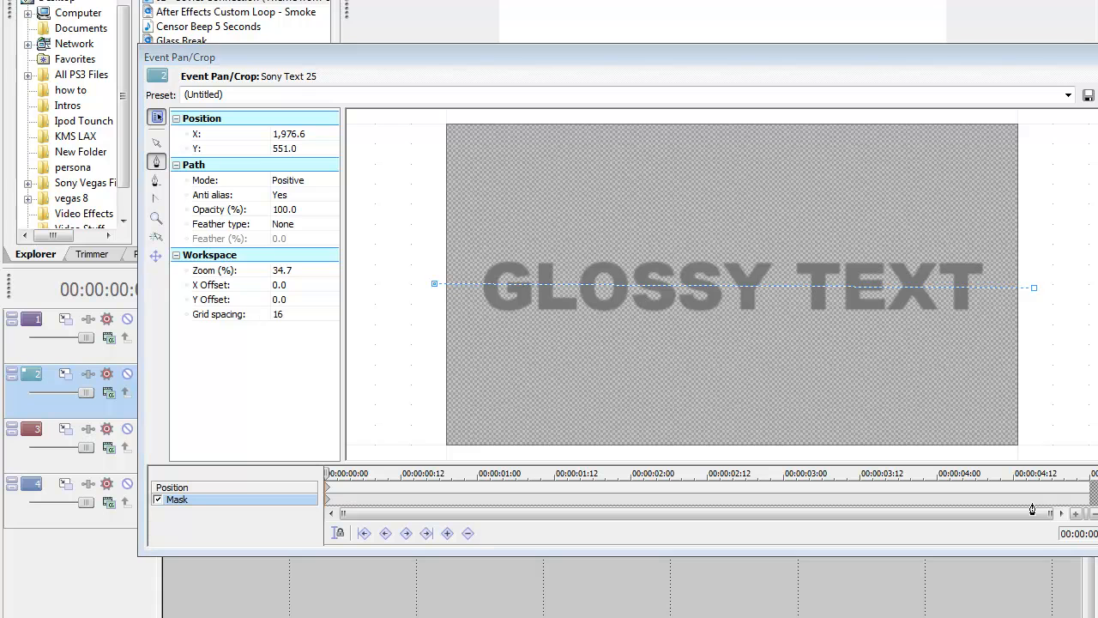
left_click(1036, 120)
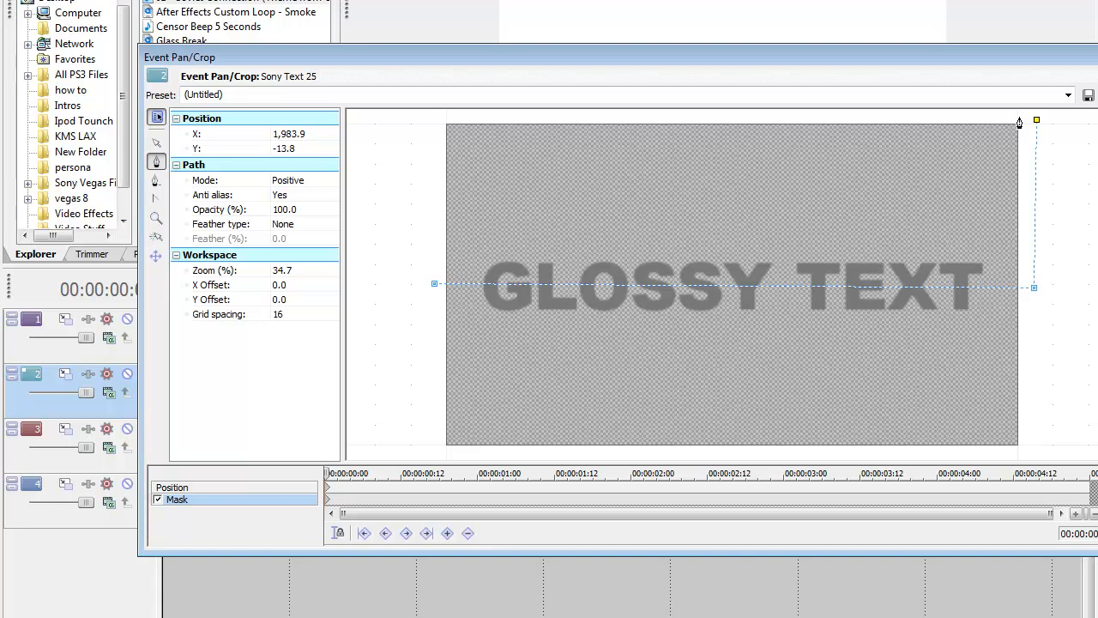
left_click(423, 116)
left_click(434, 283)
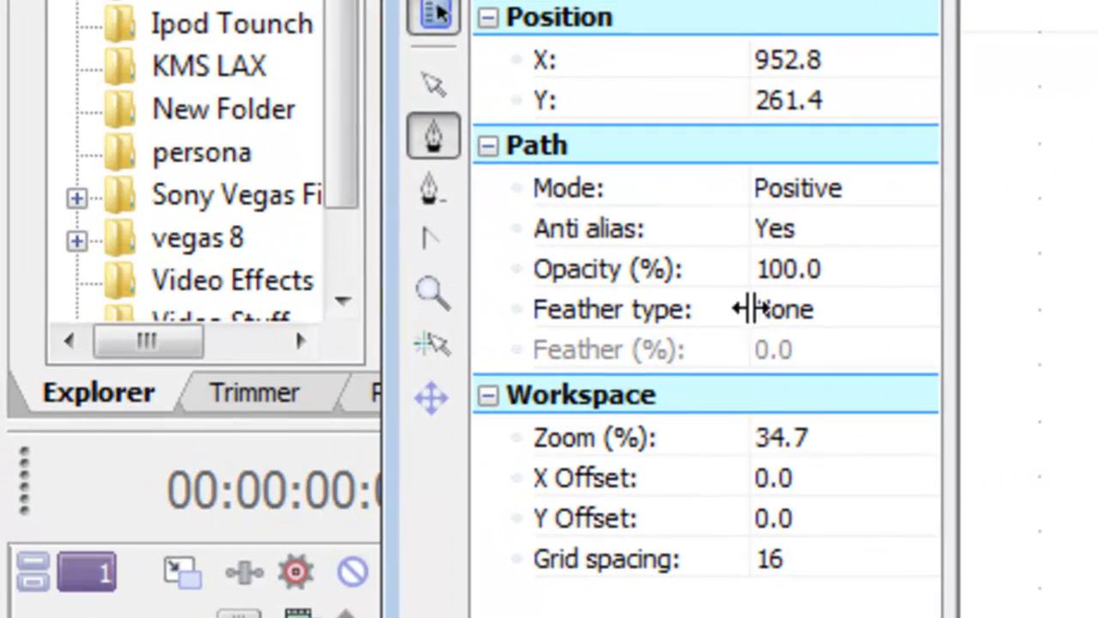
Set the mask's feather type to Both with a feather of 24%, and close the Event Pan/Crop window
left_click(781, 313)
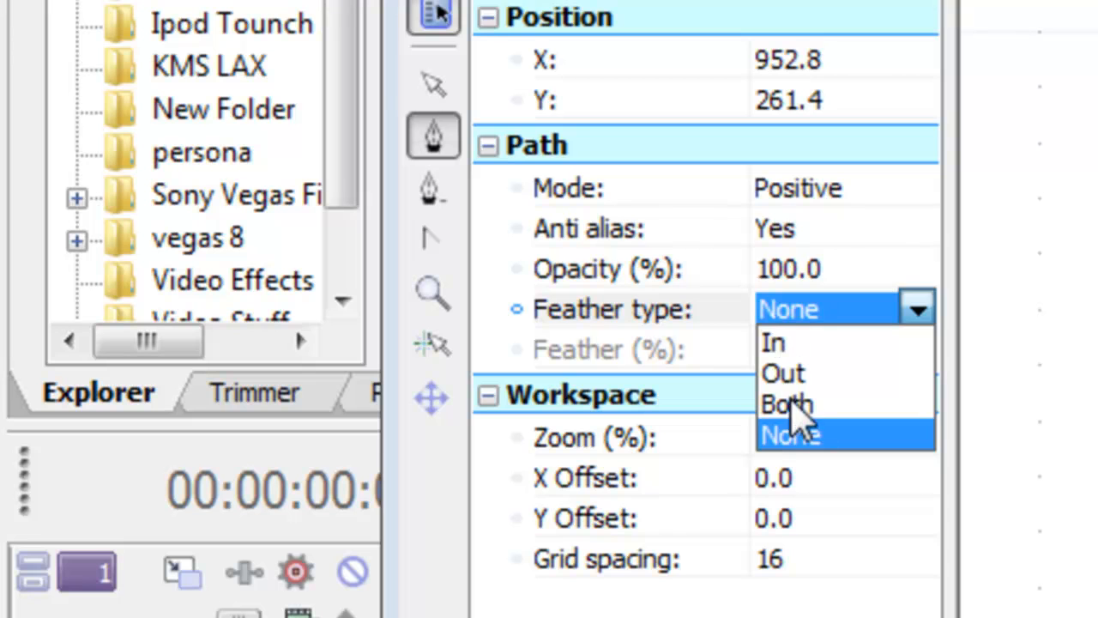
left_click(794, 401)
left_click(770, 352)
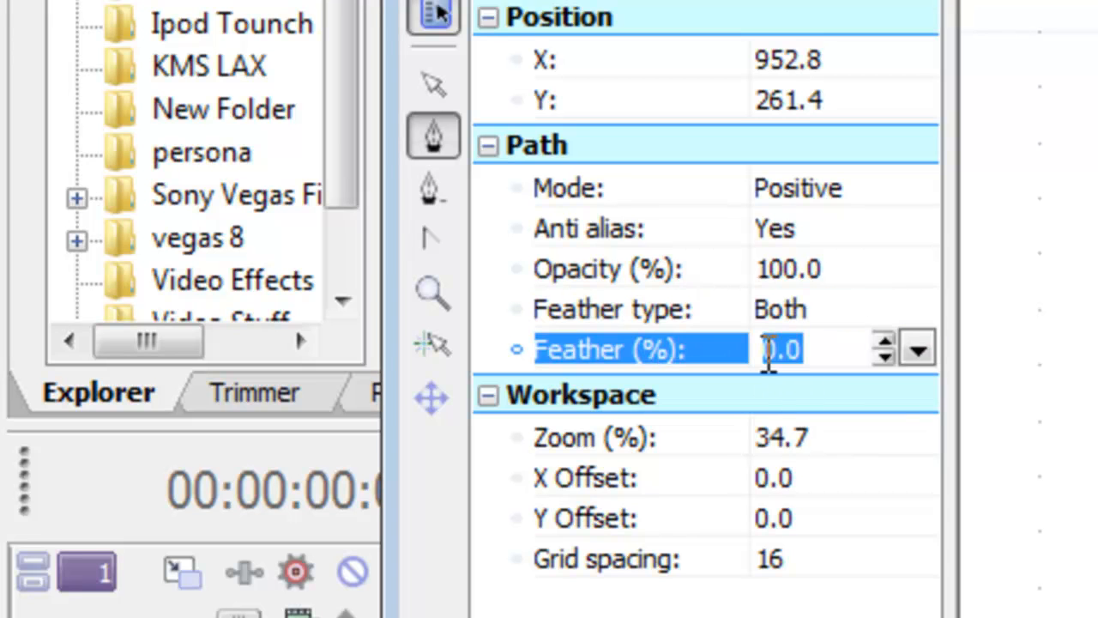
type("20")
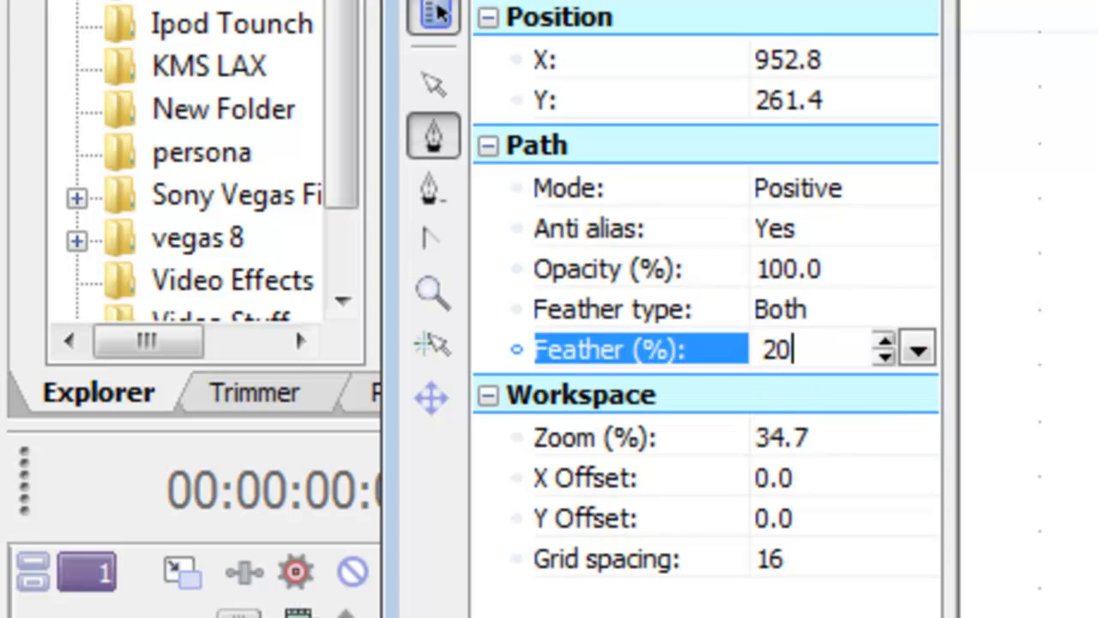
type(".0")
key("Return")
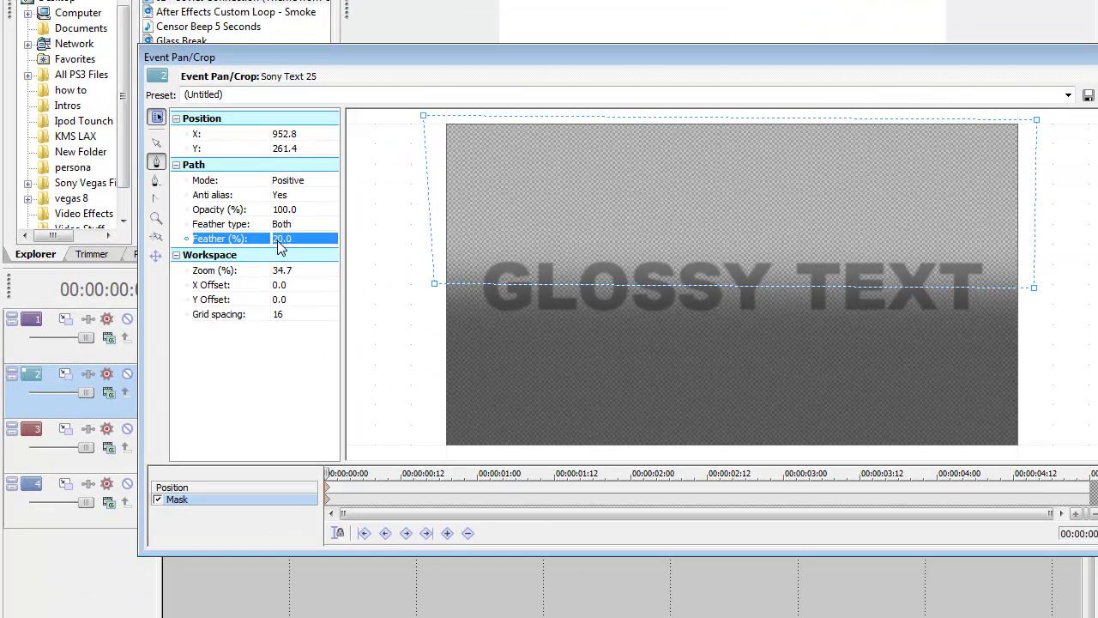
left_click(281, 243)
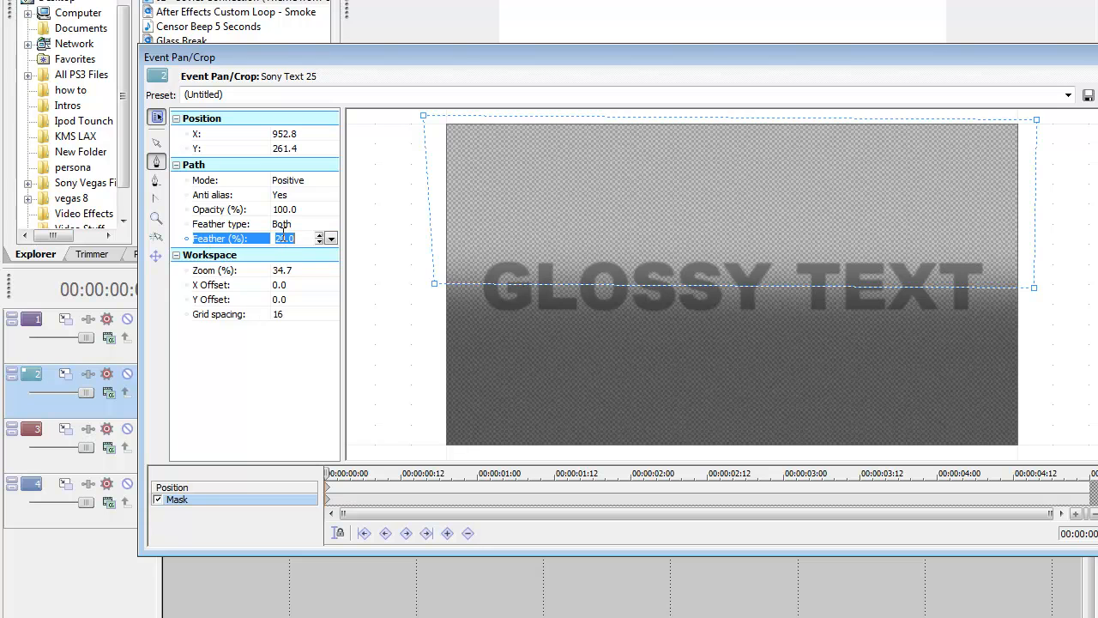
type("24")
key("Return")
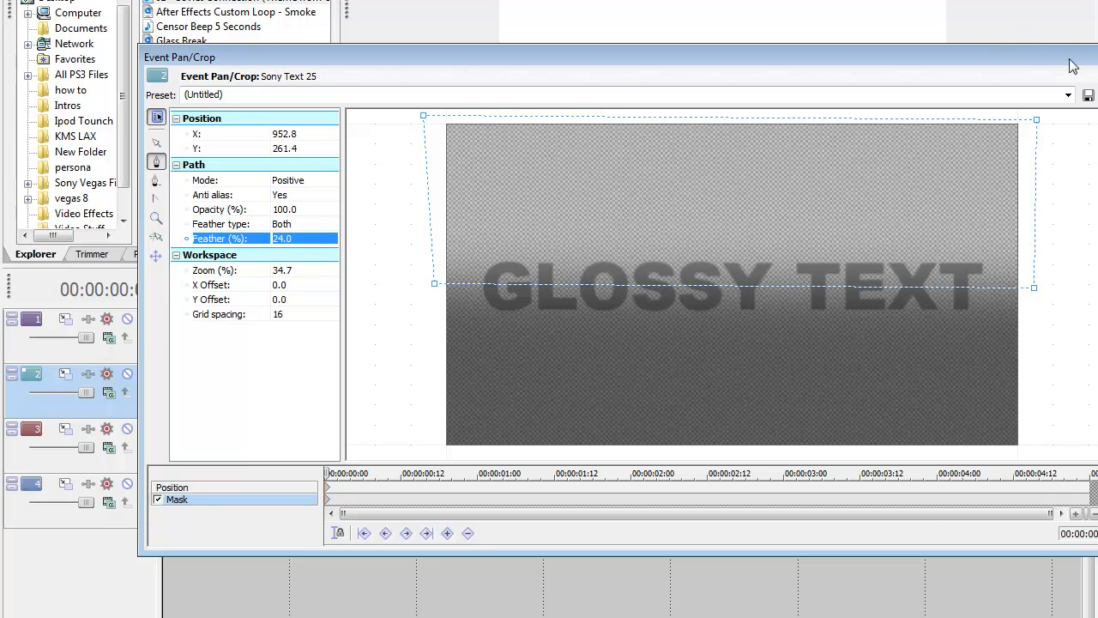
left_click_drag(1070, 61, 964, 65)
left_click(962, 66)
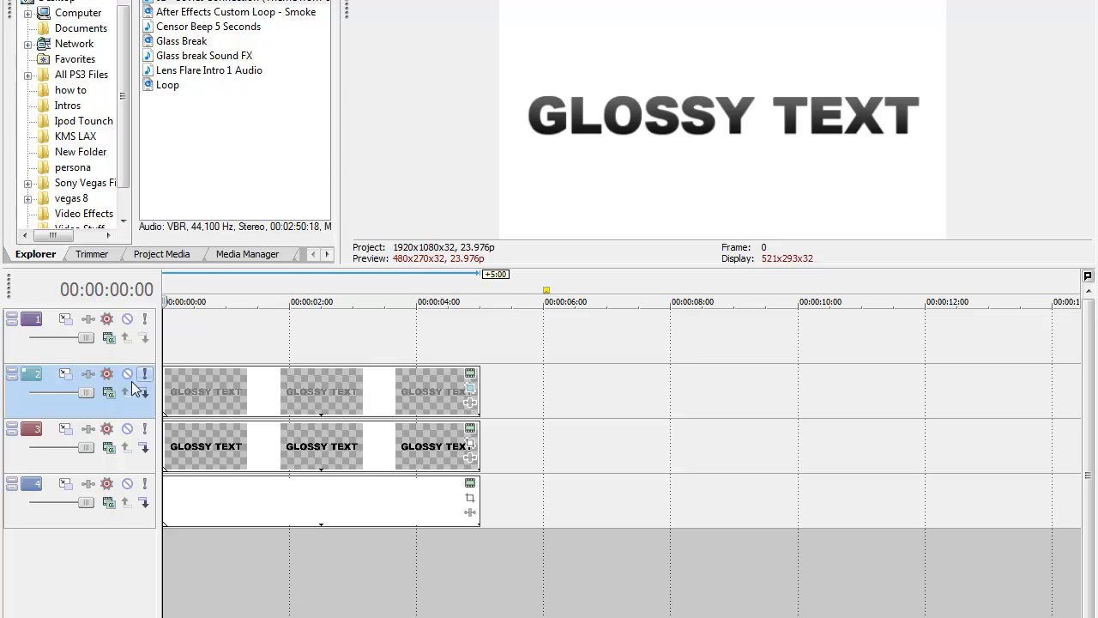
Paste the copied text event at the start of the first track as a new copy of the source media
mouse_move(86, 393)
left_mouse_down()
mouse_move(23, 400)
mouse_move(97, 403)
left_mouse_up()
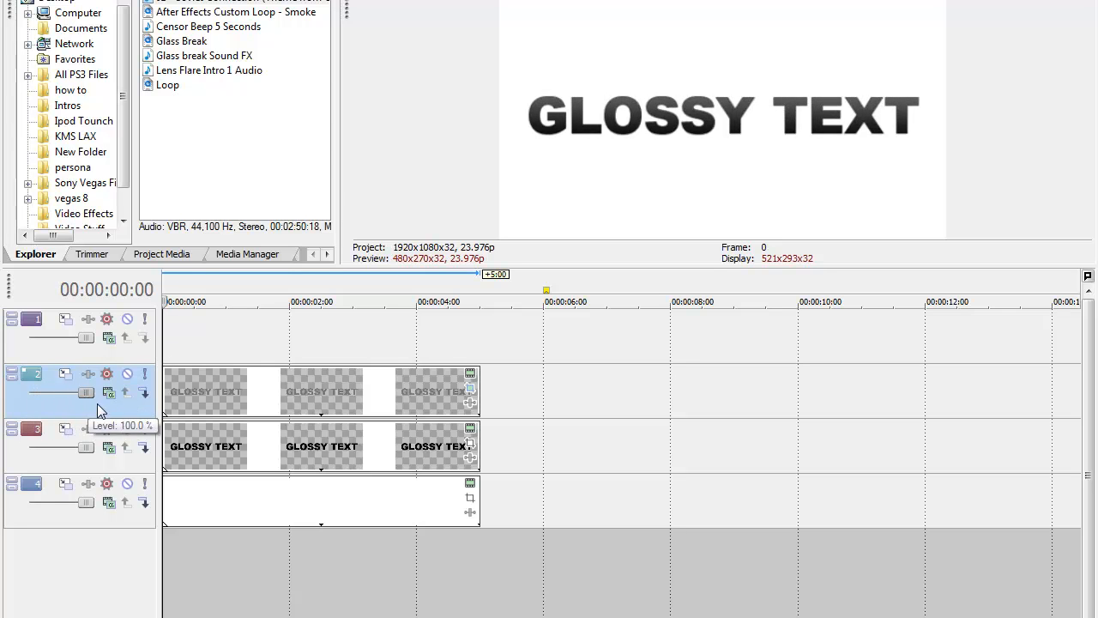
left_click(182, 341)
right_click(181, 341)
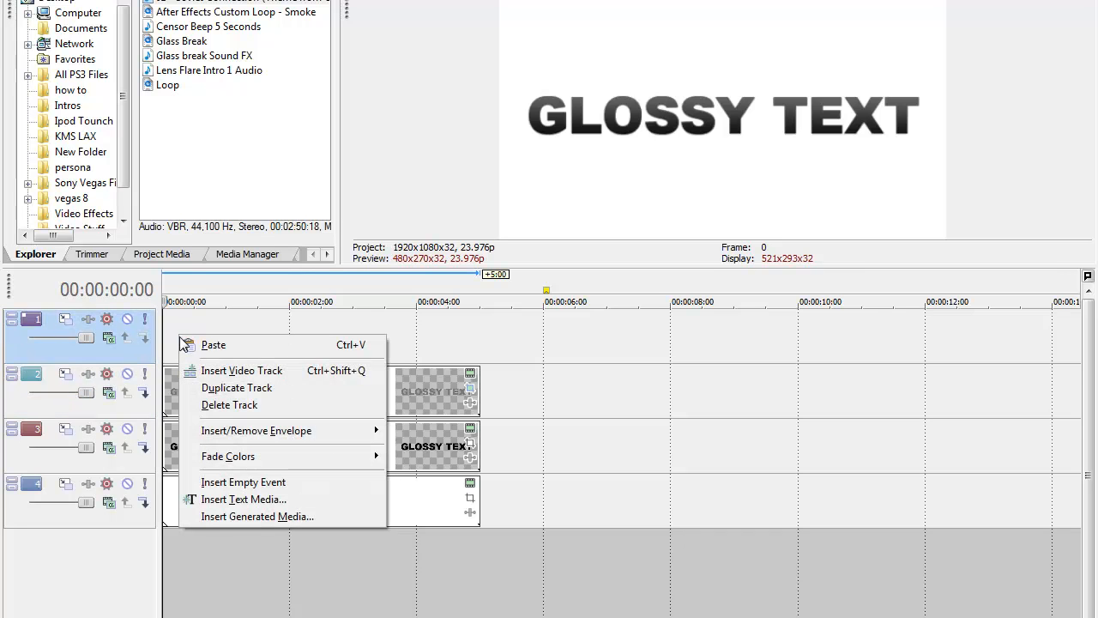
left_click(206, 345)
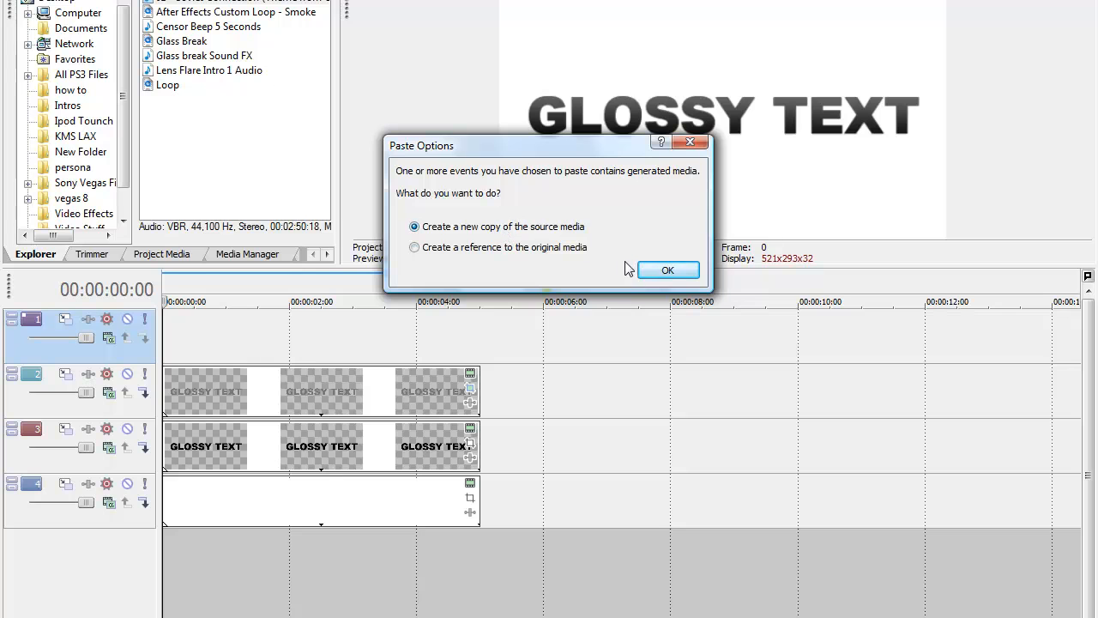
left_click(666, 271)
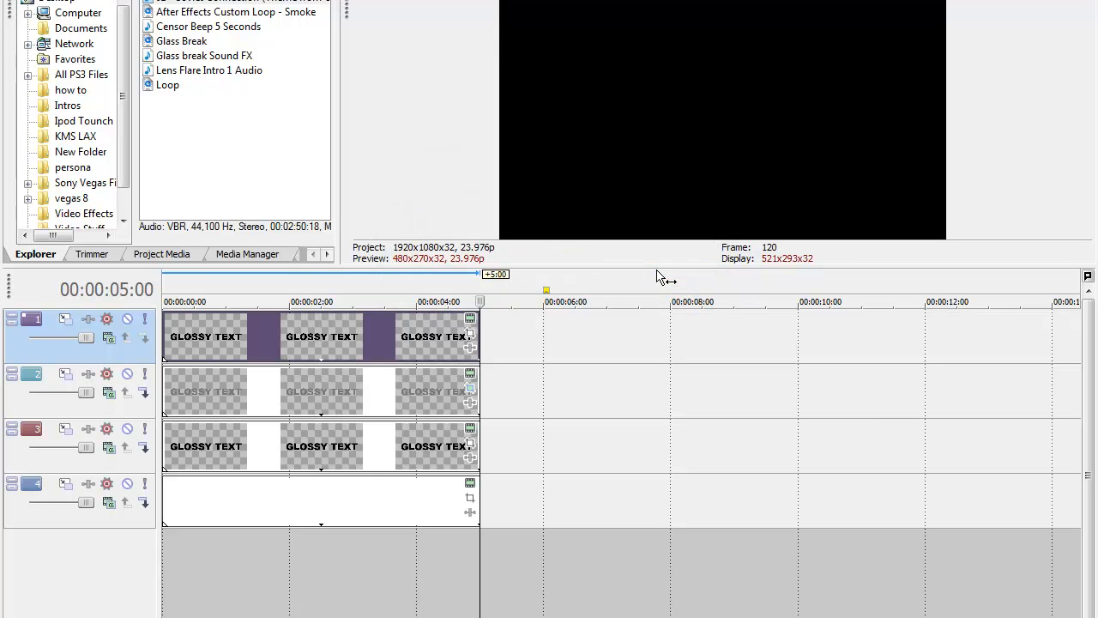
Set the first track's title text colour to white, RGB 255, 255, 255, and strongly lower that track's opacity level
left_click(470, 322)
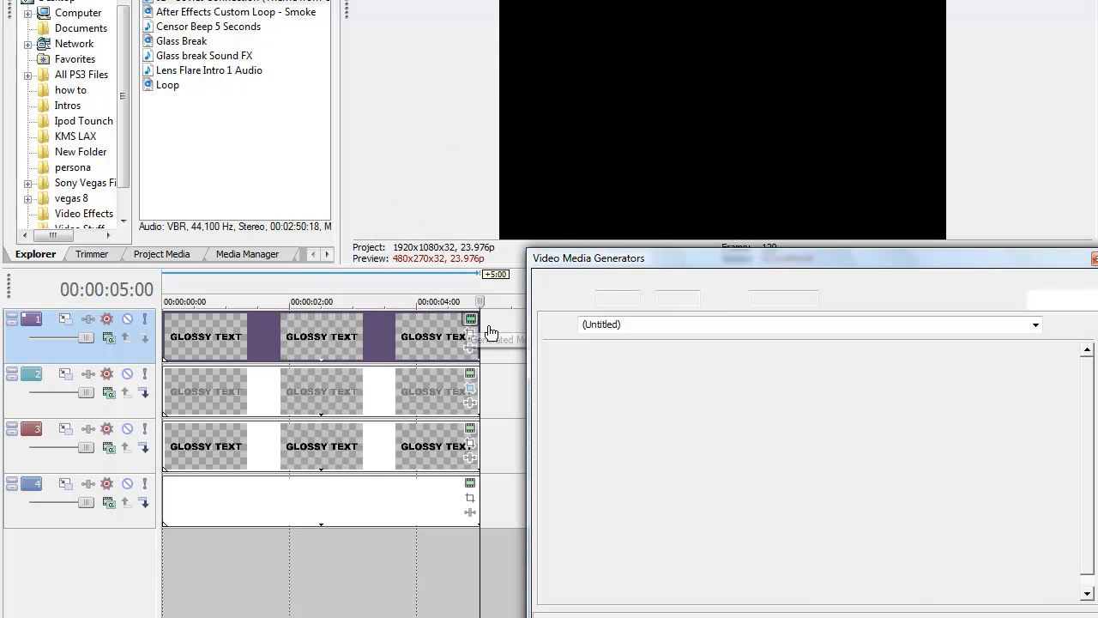
left_click(654, 380)
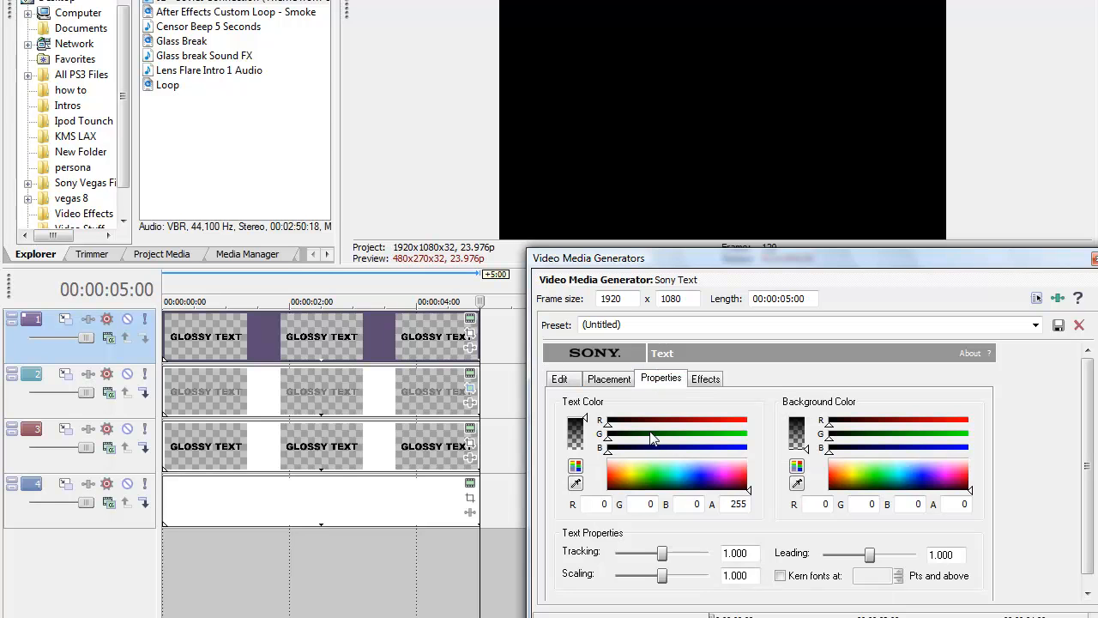
left_click(747, 461)
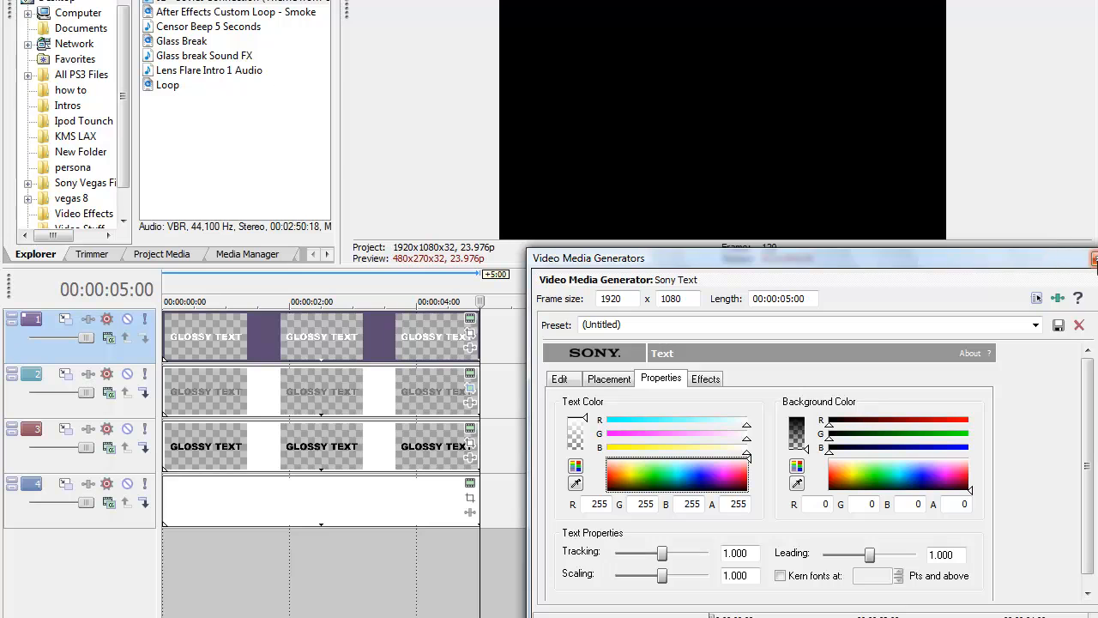
left_click(1093, 258)
left_click(400, 560)
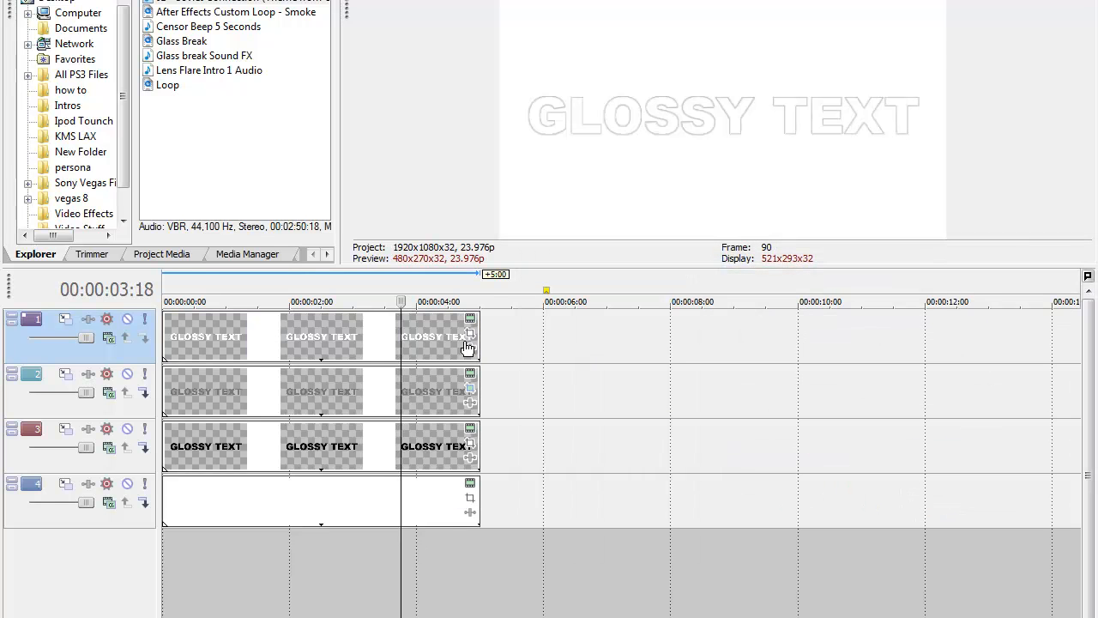
left_click_drag(84, 344, 78, 343)
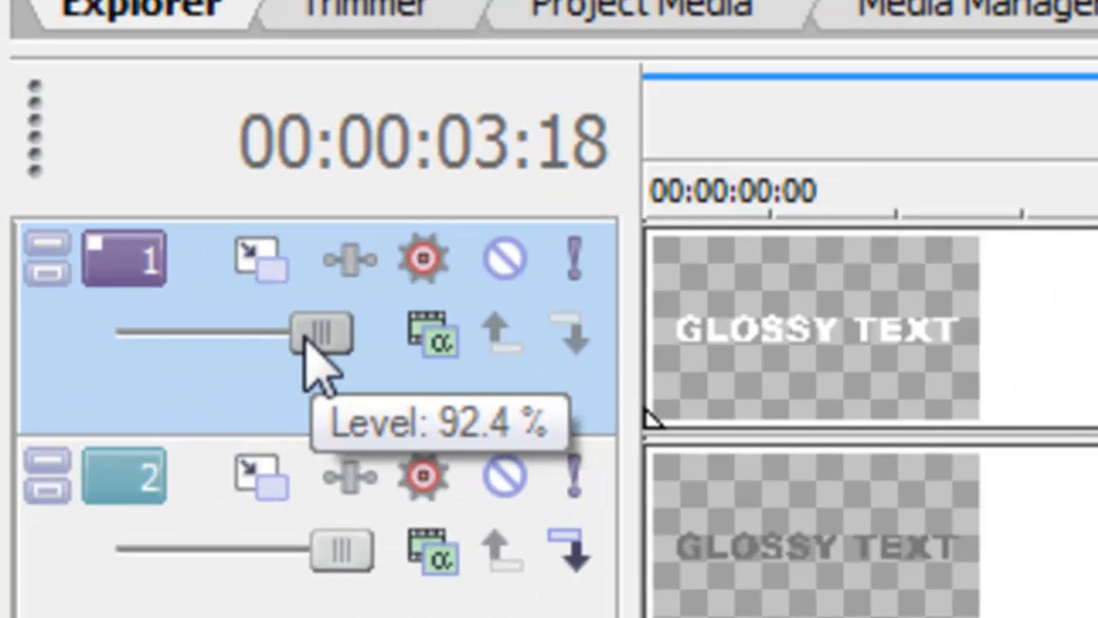
left_click_drag(305, 344, 190, 350)
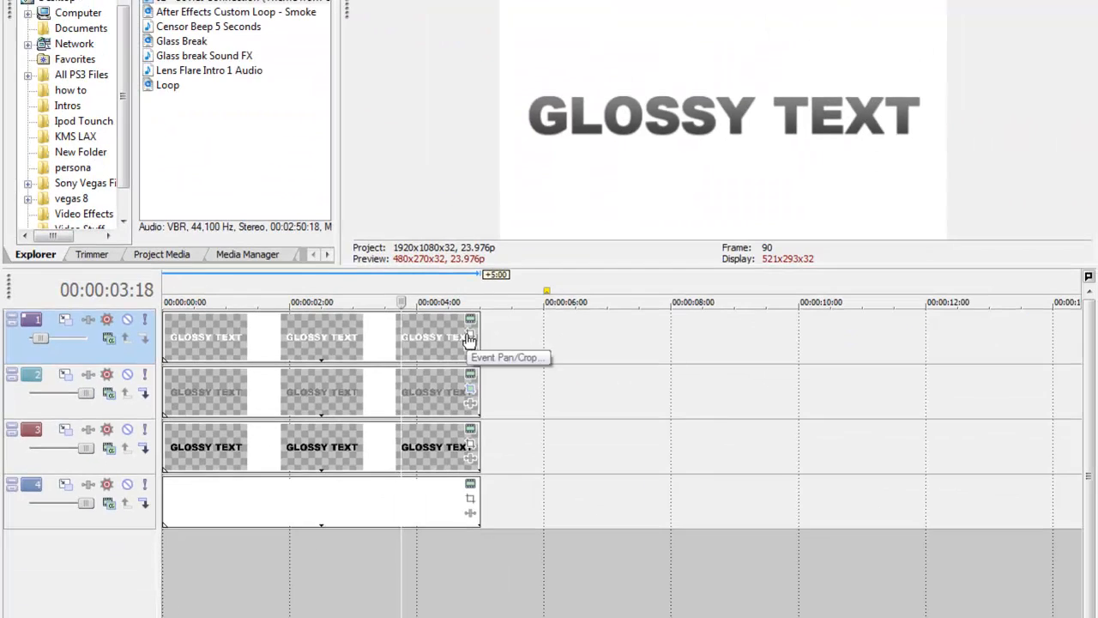
Enable masking in Event Pan/Crop for the first track's white text and draw a wavy mask edge through the middle of the letters
left_click(470, 338)
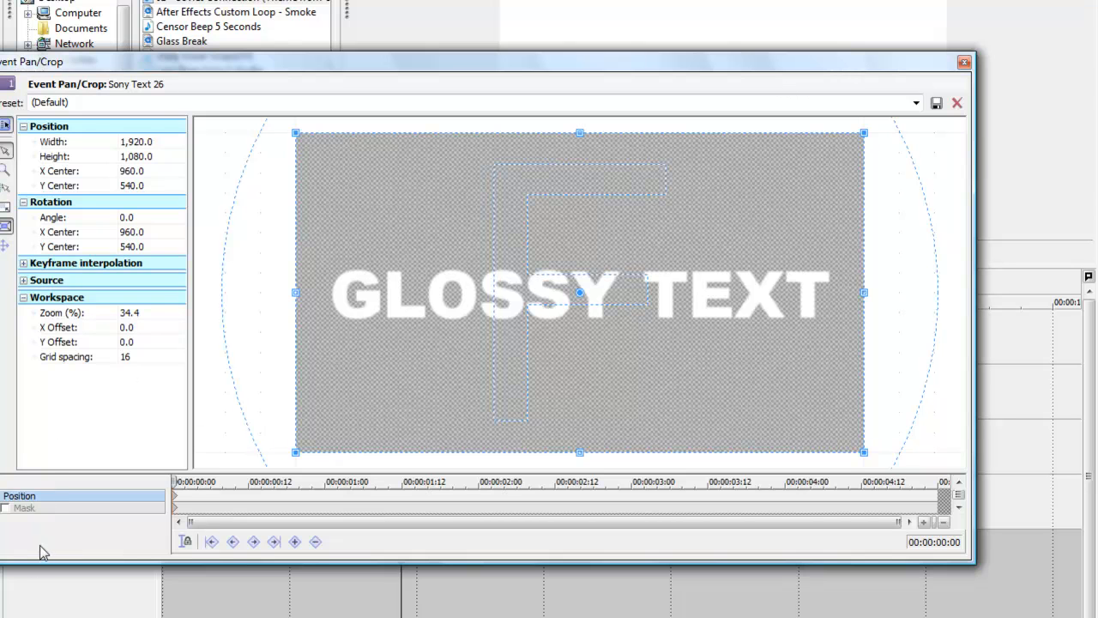
left_click(7, 509)
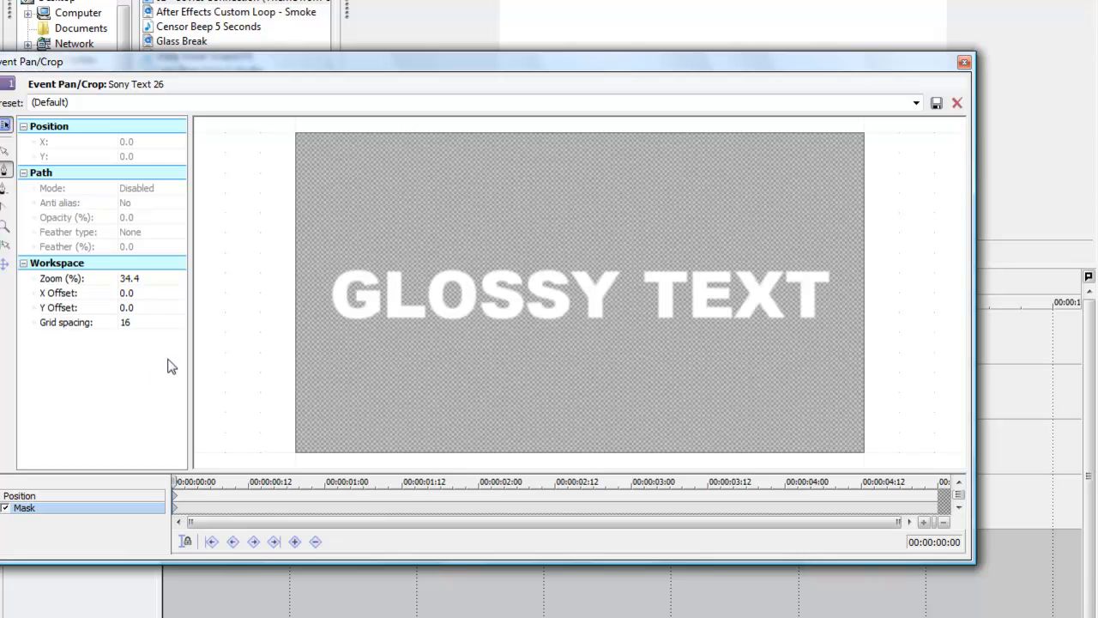
left_click(277, 296)
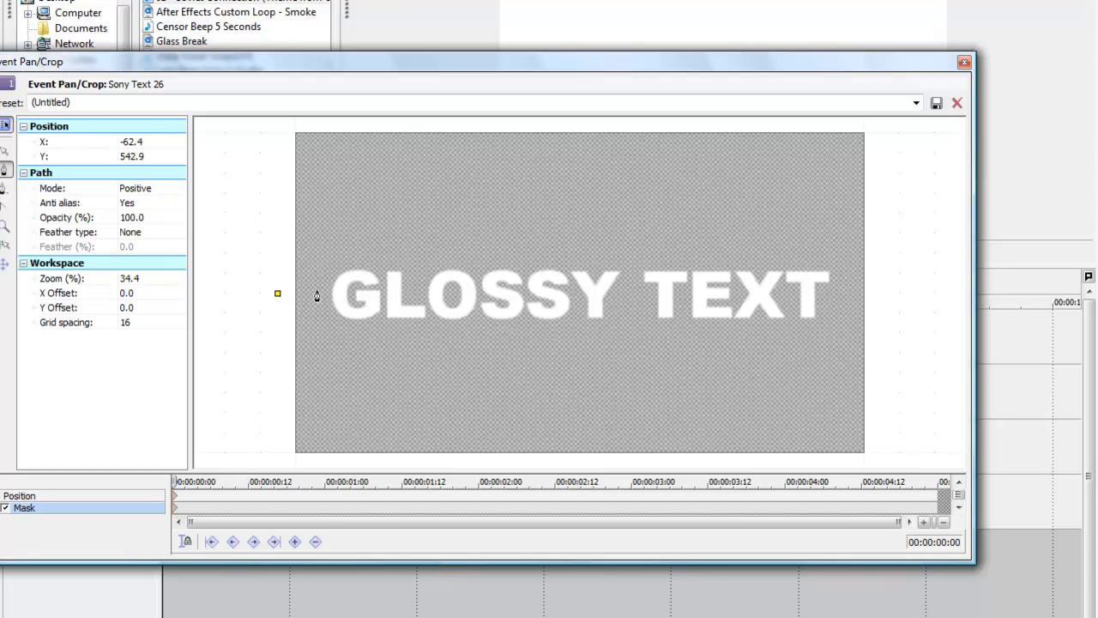
left_click(439, 296)
left_click_drag(439, 296, 566, 283)
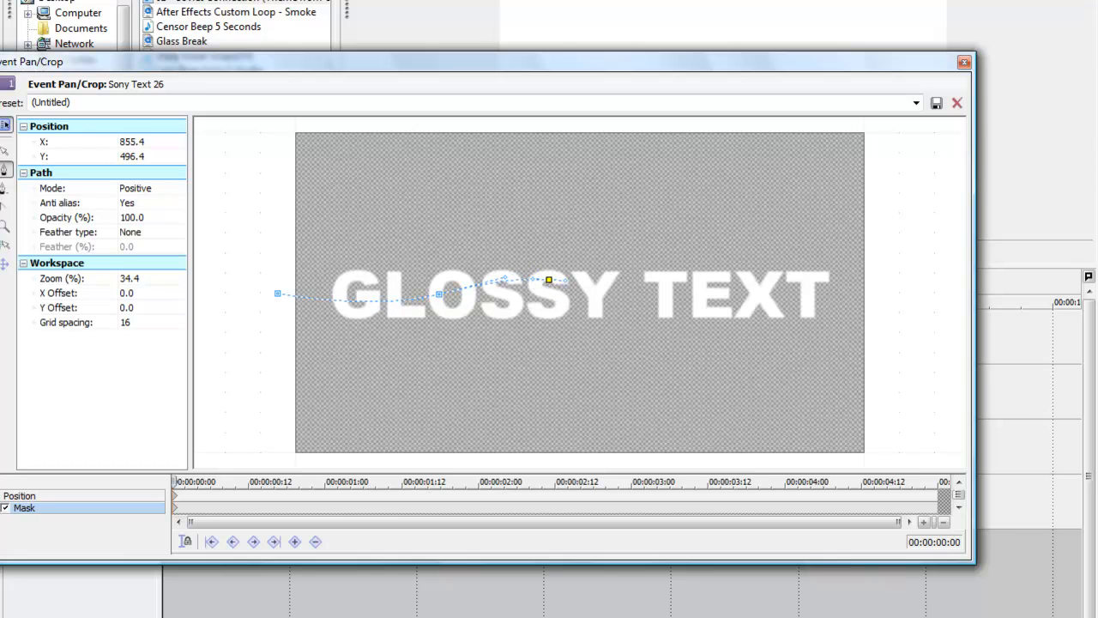
key("Delete")
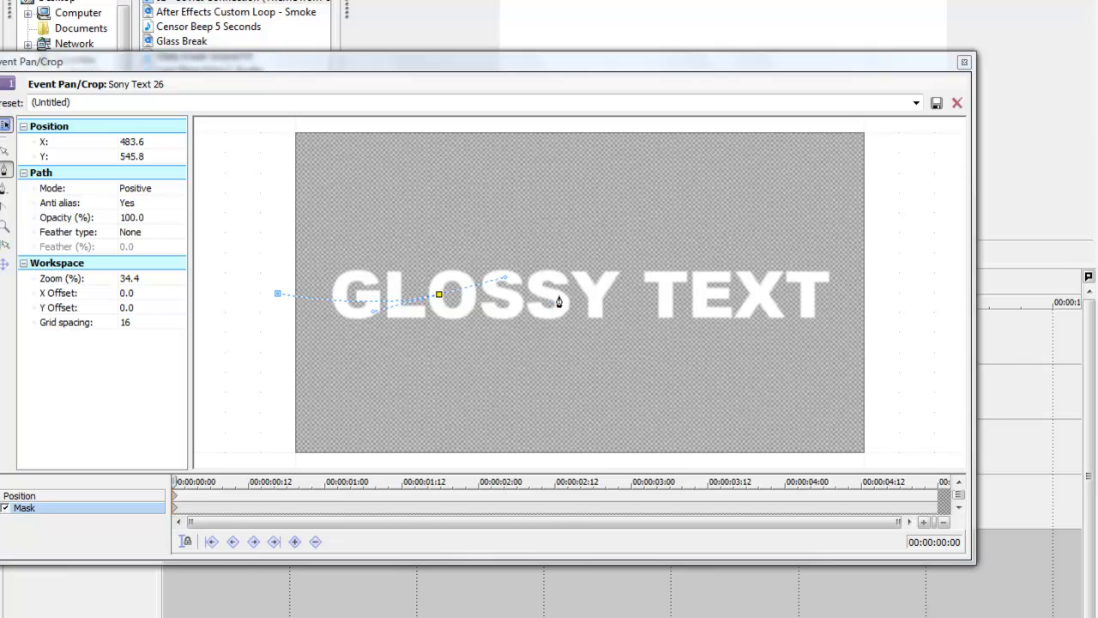
left_click_drag(560, 298, 575, 312)
left_click(687, 285)
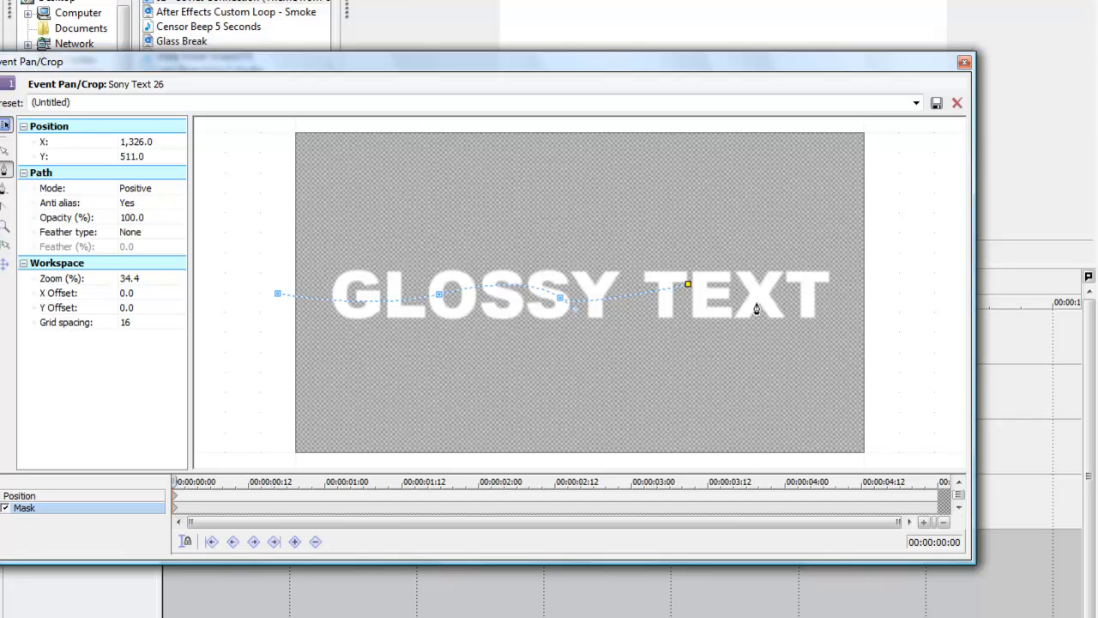
left_click_drag(756, 302, 778, 319)
left_click(831, 292)
left_click_drag(835, 292, 840, 295)
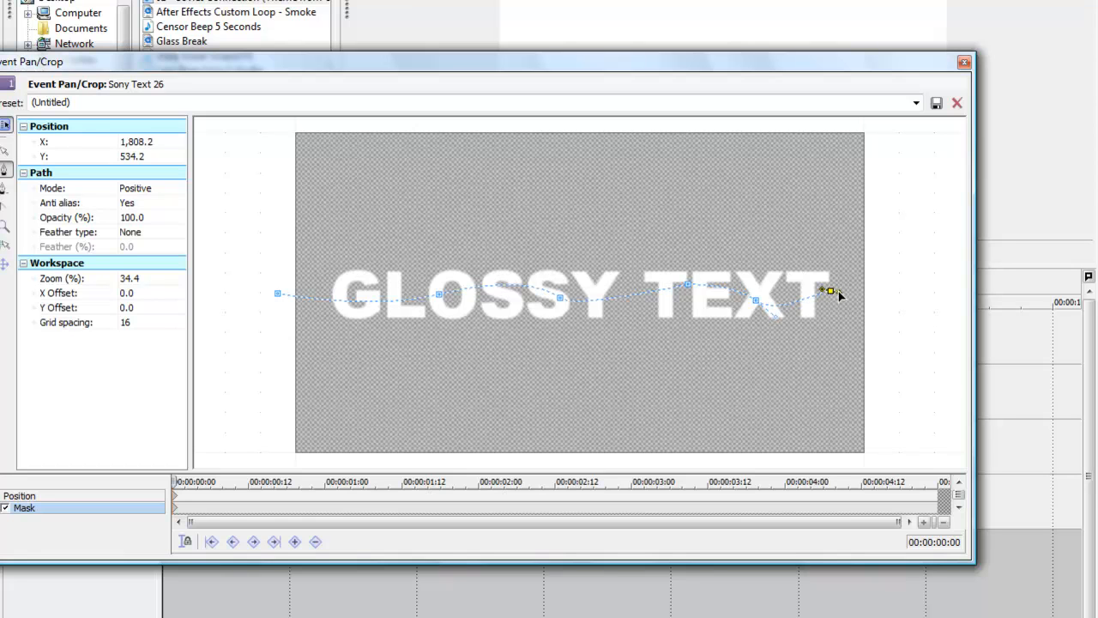
Close the wavy mask around the upper half of the frame, and close the Event Pan/Crop window
left_click(900, 300)
left_click(895, 128)
left_click(274, 125)
left_click(277, 294)
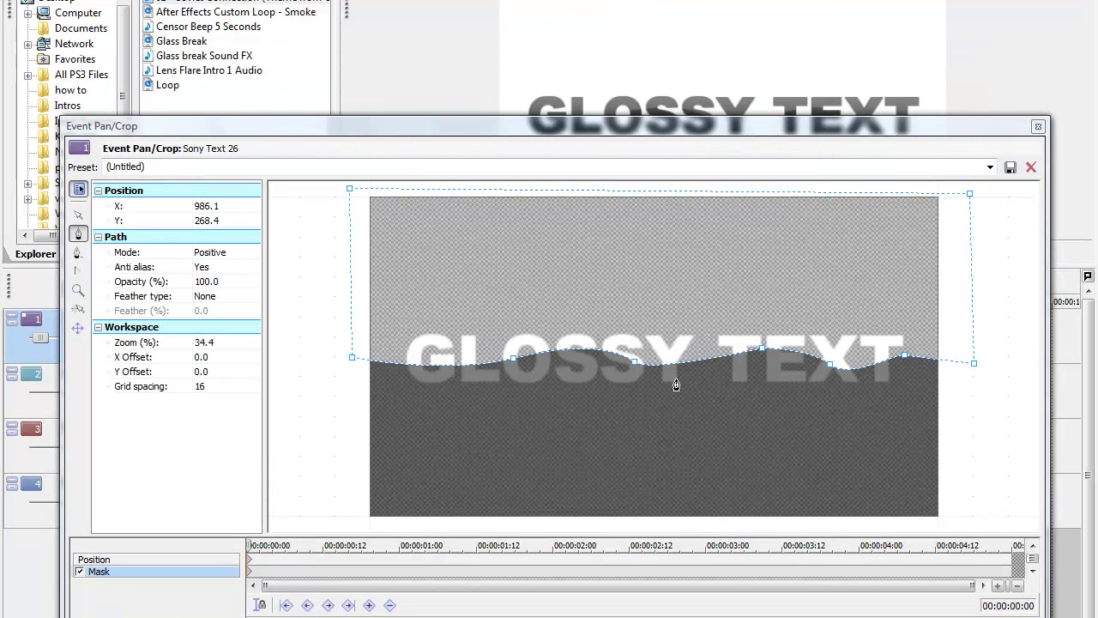
left_click(918, 359)
left_click(1038, 127)
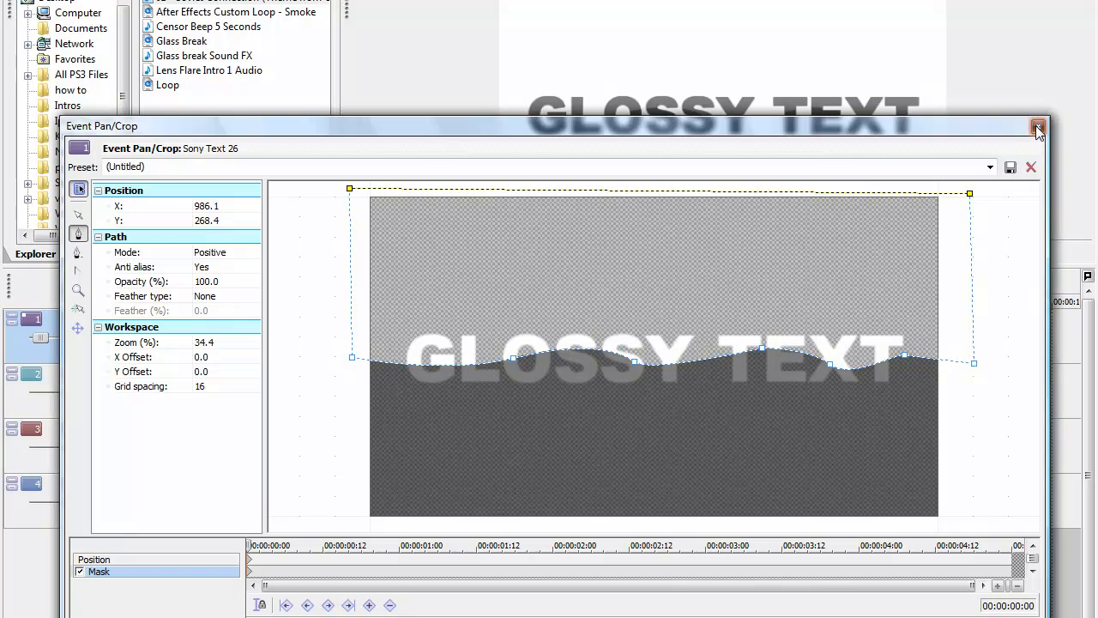
Insert a new video track above the others and paste the copied text event at its start as a new copy of the source media
mouse_move(45, 338)
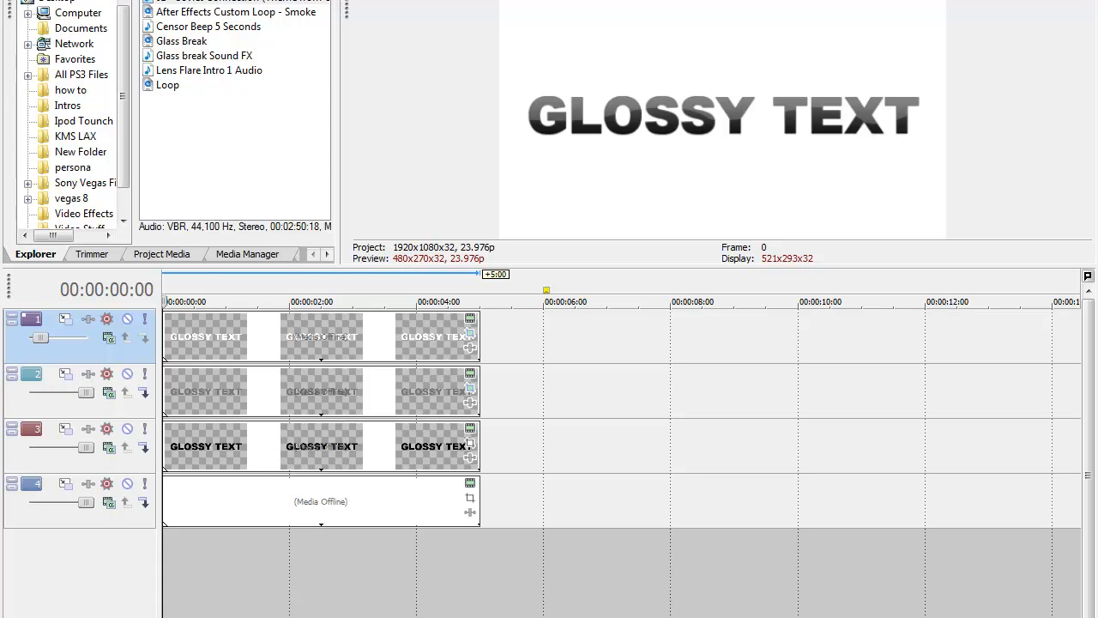
right_click(77, 587)
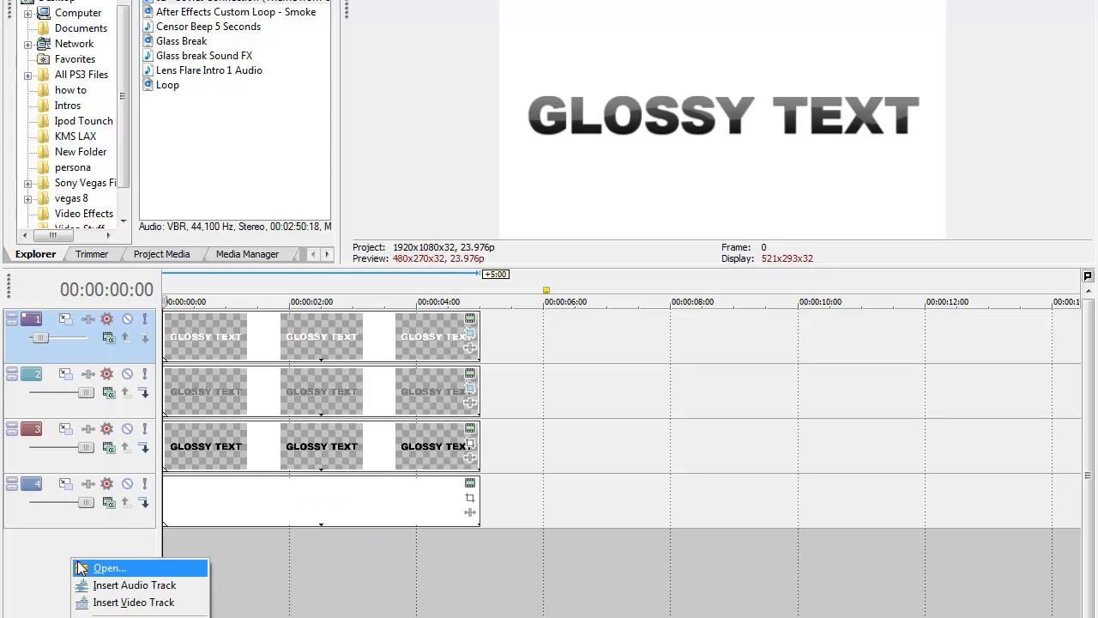
left_click(107, 602)
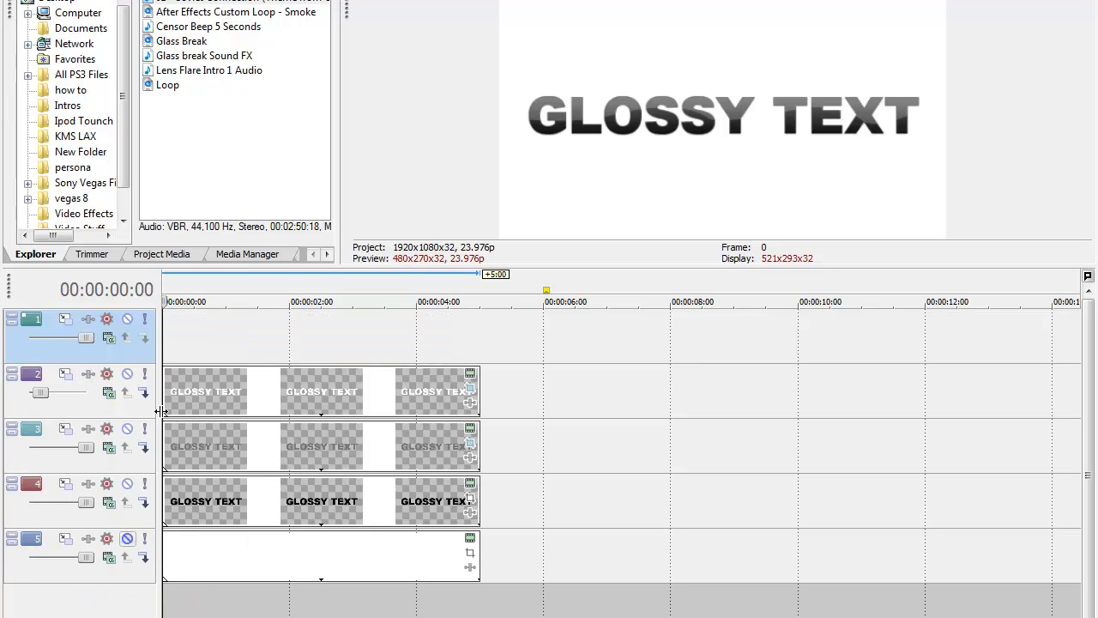
right_click(226, 343)
left_click(262, 354)
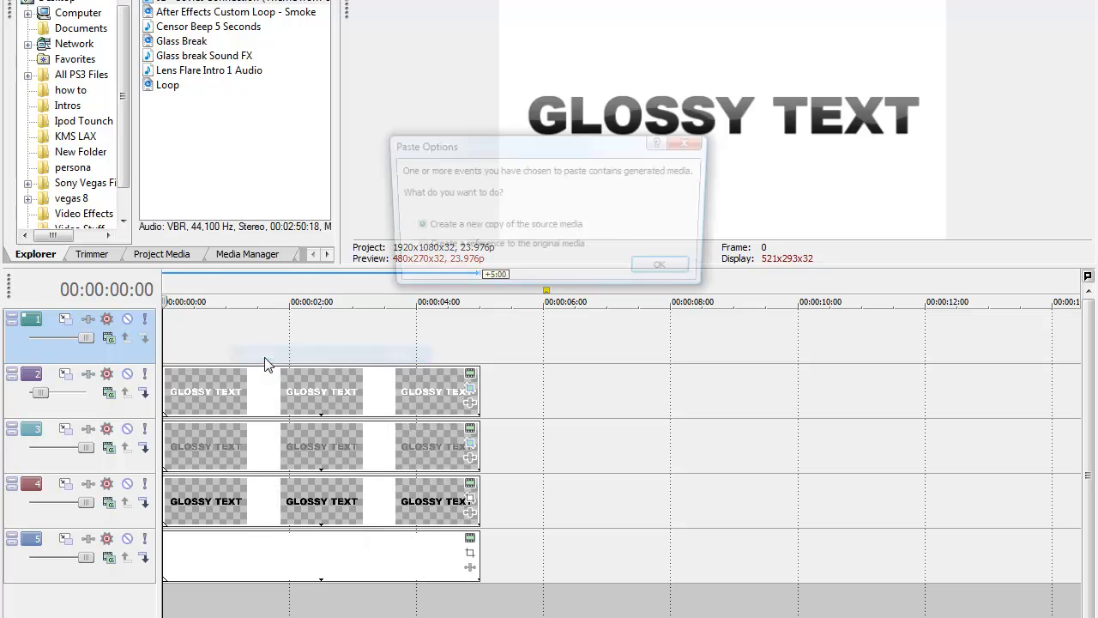
left_click(652, 269)
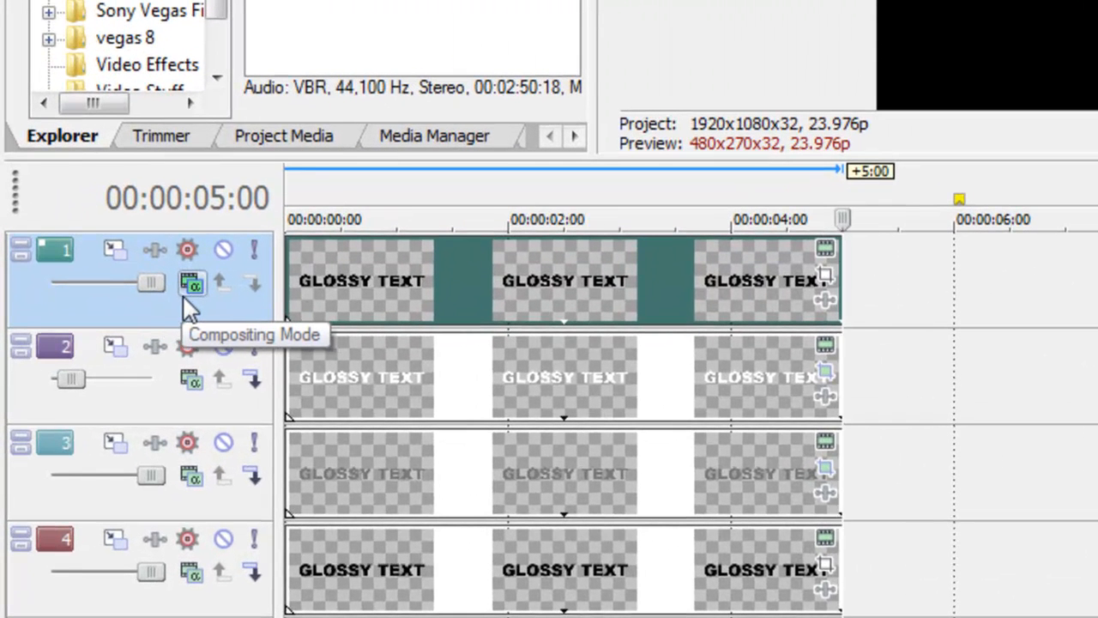
Set the first track's compositing mode to 3D Source Alpha and flip it upside down in Track Motion, with an X orientation of about 178.7
left_click(190, 285)
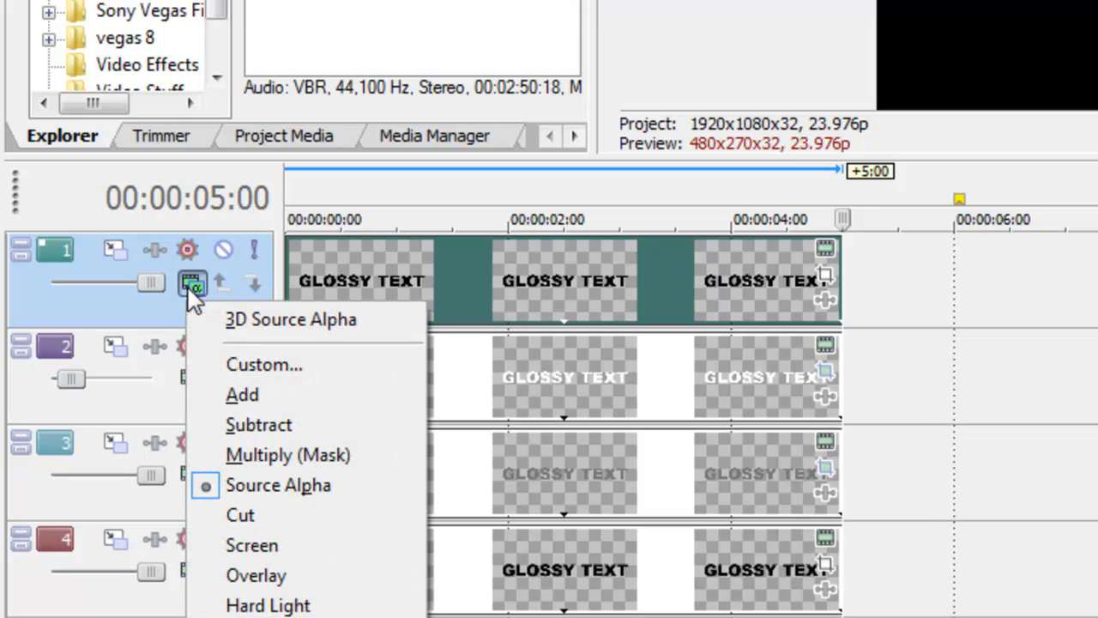
left_click(219, 319)
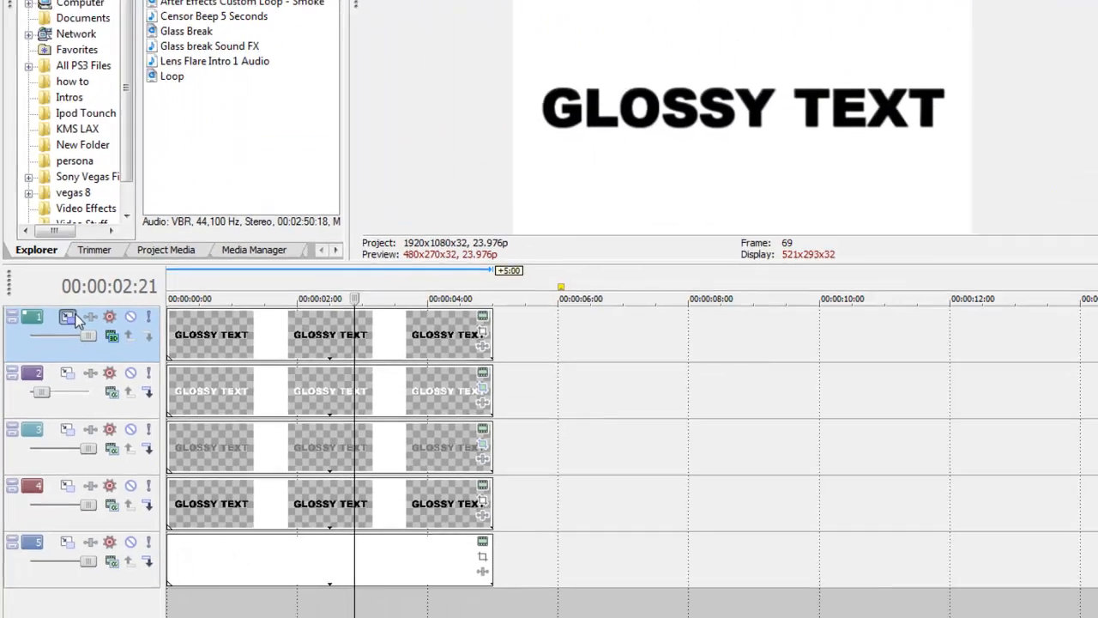
left_click(115, 250)
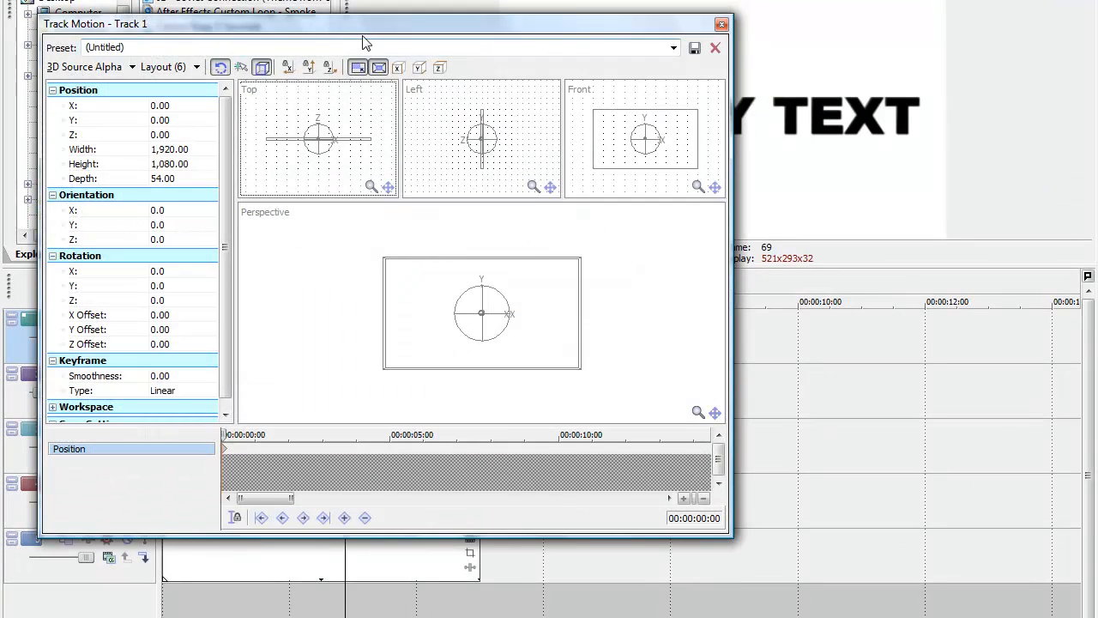
left_click_drag(366, 32, 439, 92)
left_click_drag(533, 139, 618, 252)
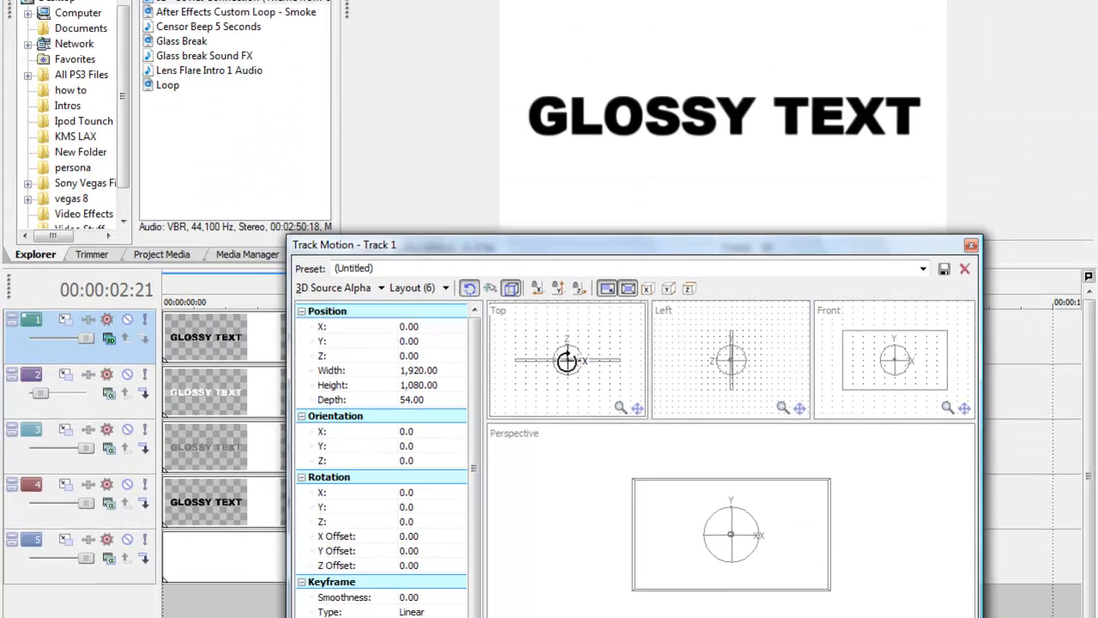
left_click_drag(533, 275, 541, 278)
left_click_drag(567, 364, 562, 387)
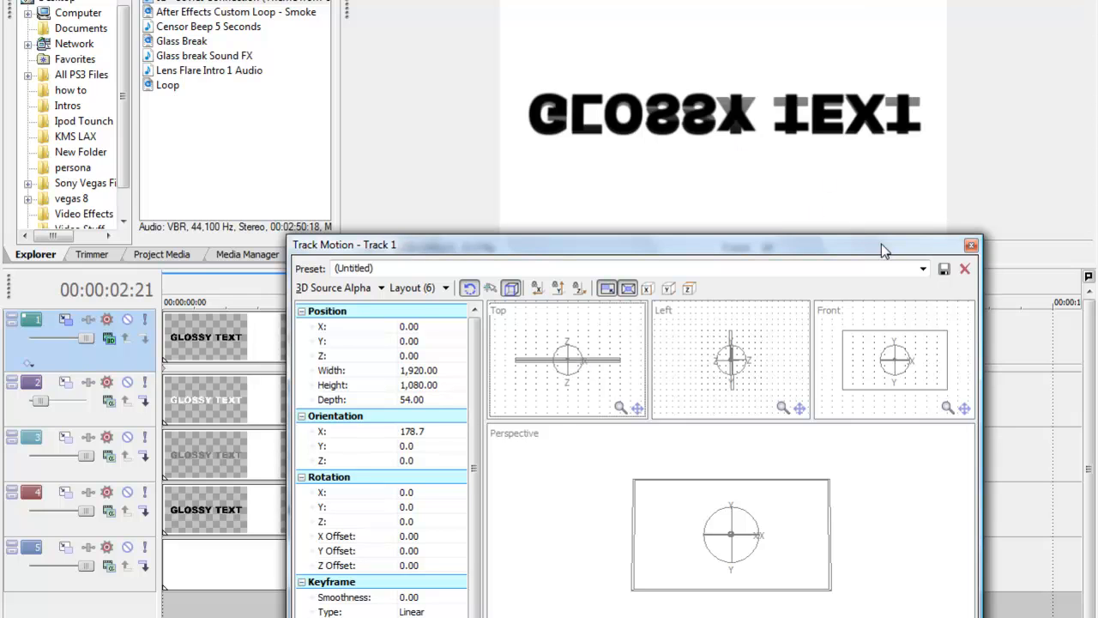
left_click(971, 245)
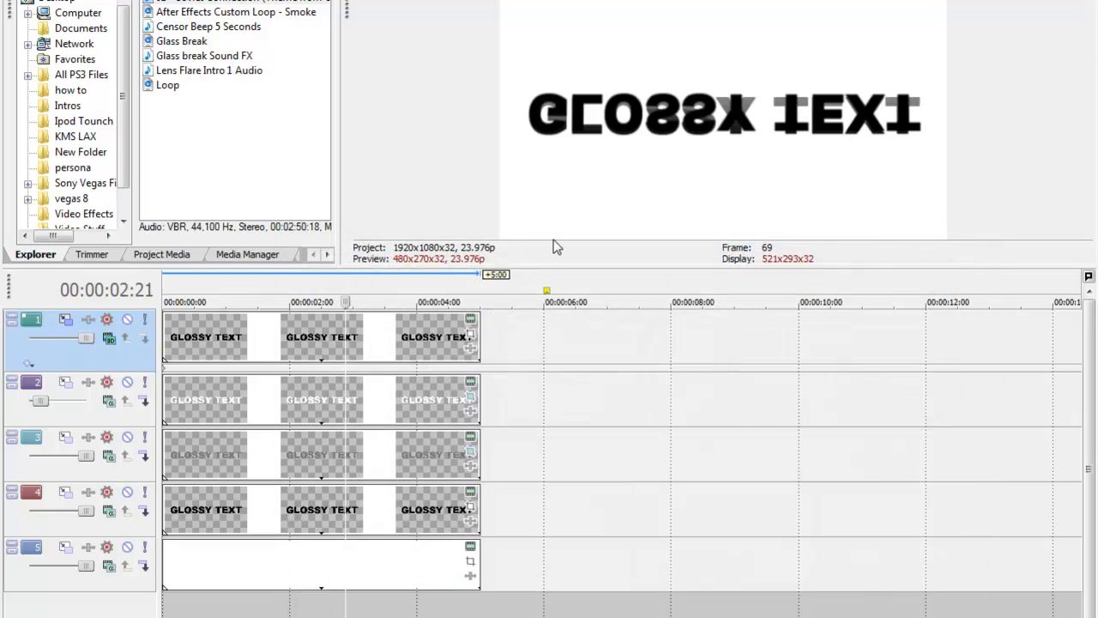
Open Event Pan/Crop for the flipped text on the first track and set its Y Center to 546
left_click(472, 335)
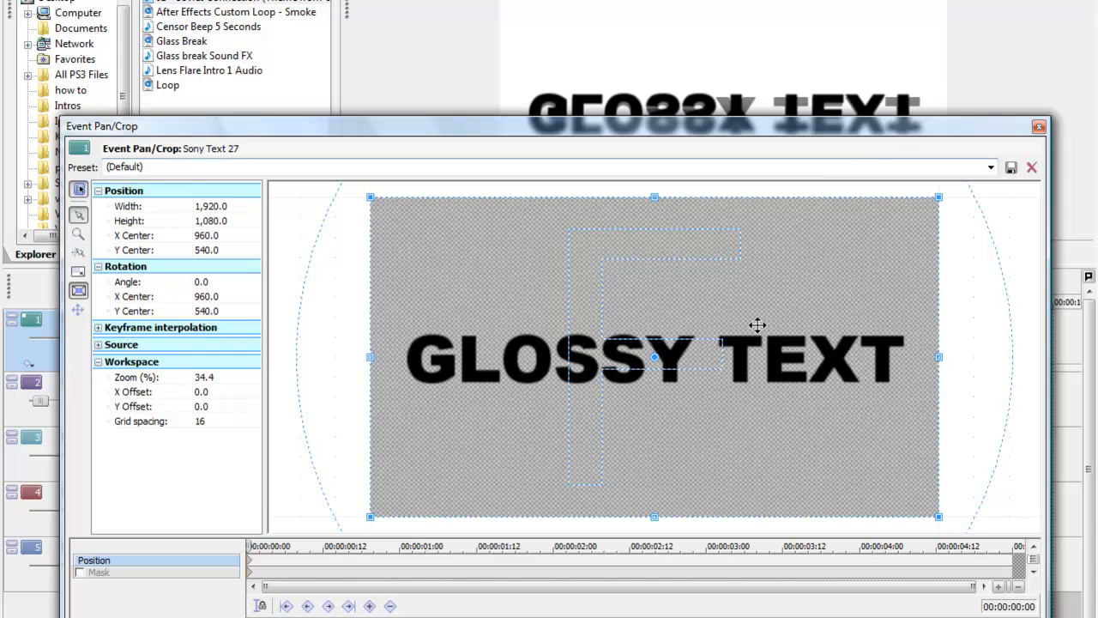
scroll(708, 386, "down", 2)
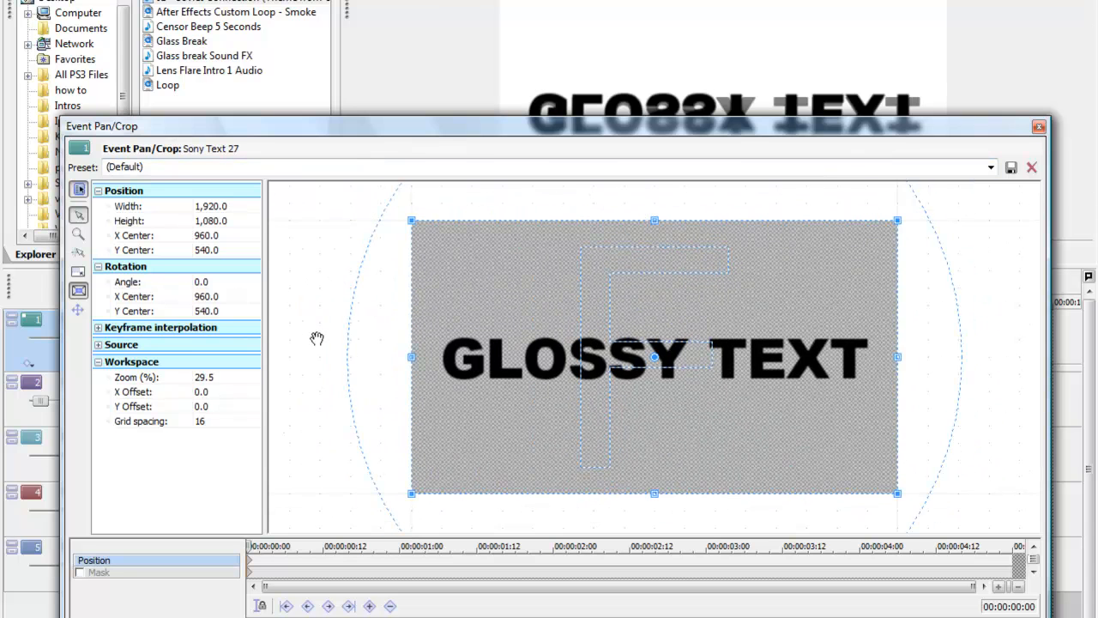
scroll(326, 341, "down", 2)
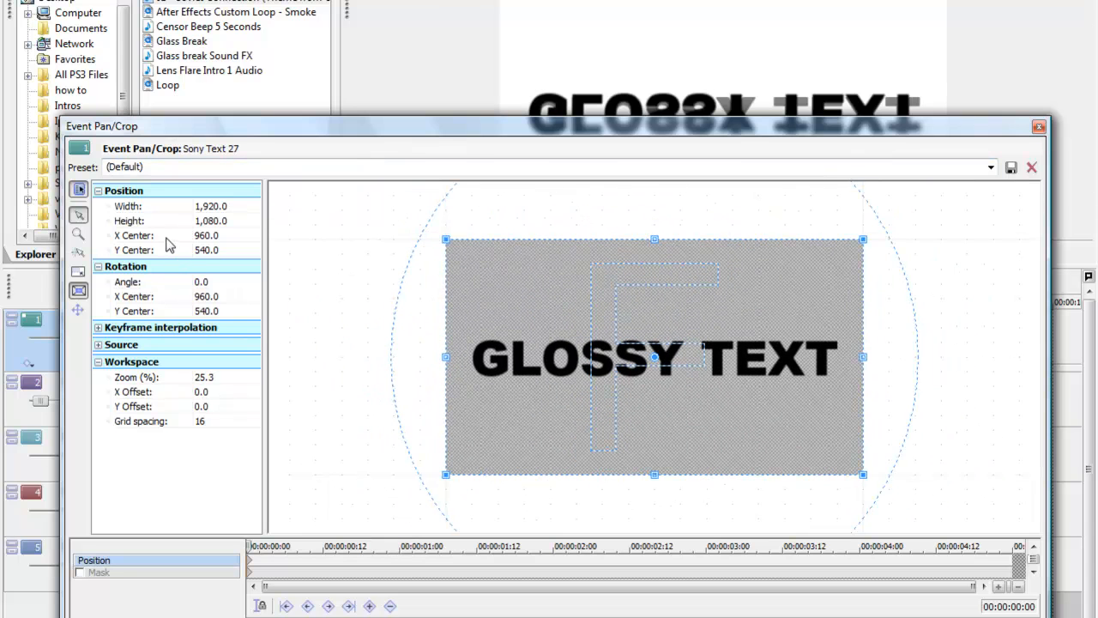
left_click(141, 250)
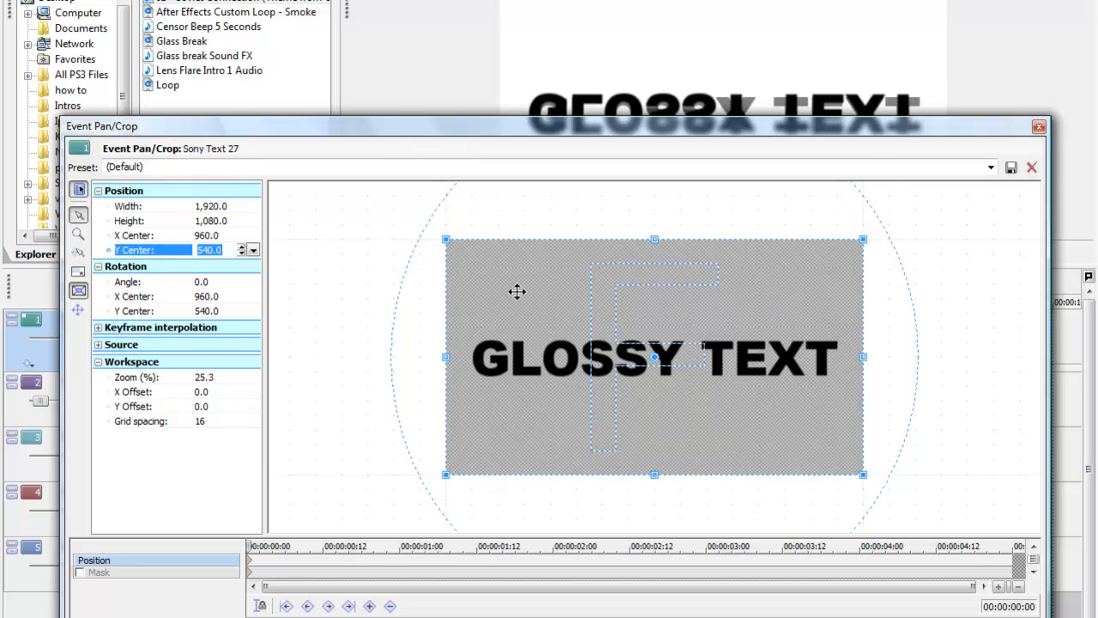
left_click(241, 247)
left_click(241, 246)
left_click(241, 246)
left_click(242, 246)
left_click(241, 246)
left_click(241, 246)
left_click_drag(649, 503, 648, 486)
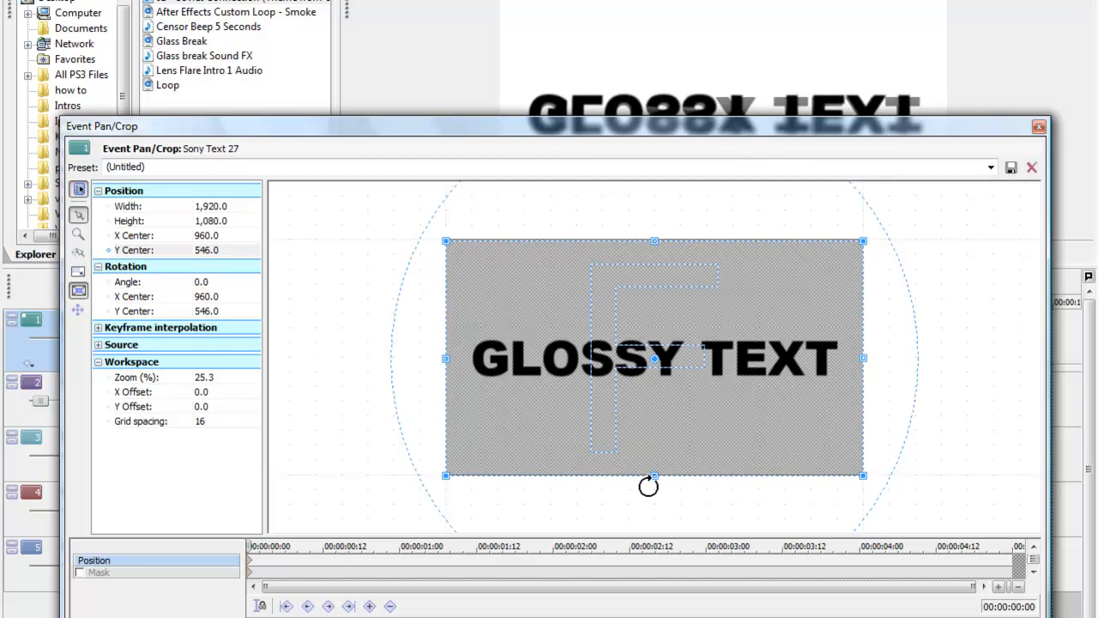
Move the crop frame to about X Center 964, Y Center 720 so the flipped text sits directly beneath the original, and close the window
left_click_drag(662, 332, 660, 356)
left_click_drag(722, 127, 792, 189)
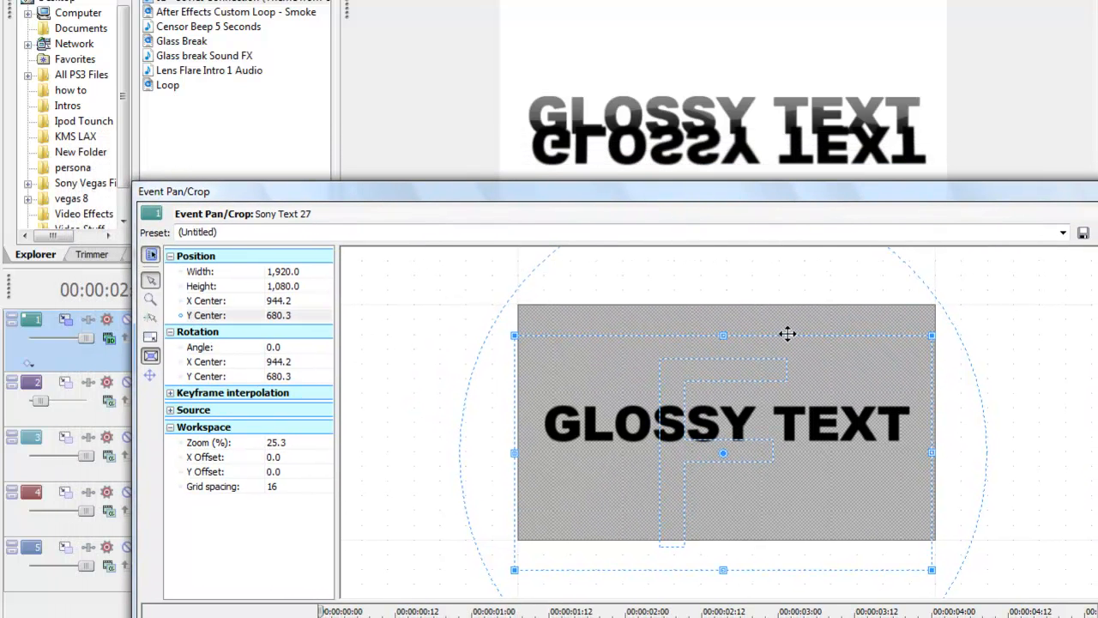
mouse_move(736, 420)
left_mouse_down()
mouse_move(730, 430)
mouse_move(741, 429)
left_mouse_up()
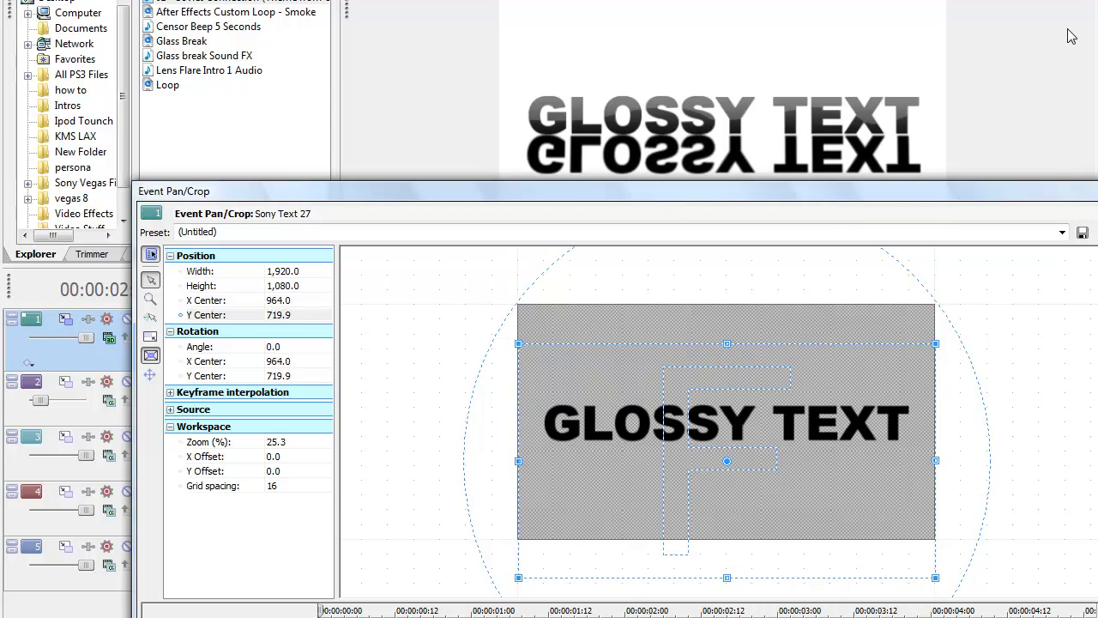
left_click_drag(1057, 197, 997, 152)
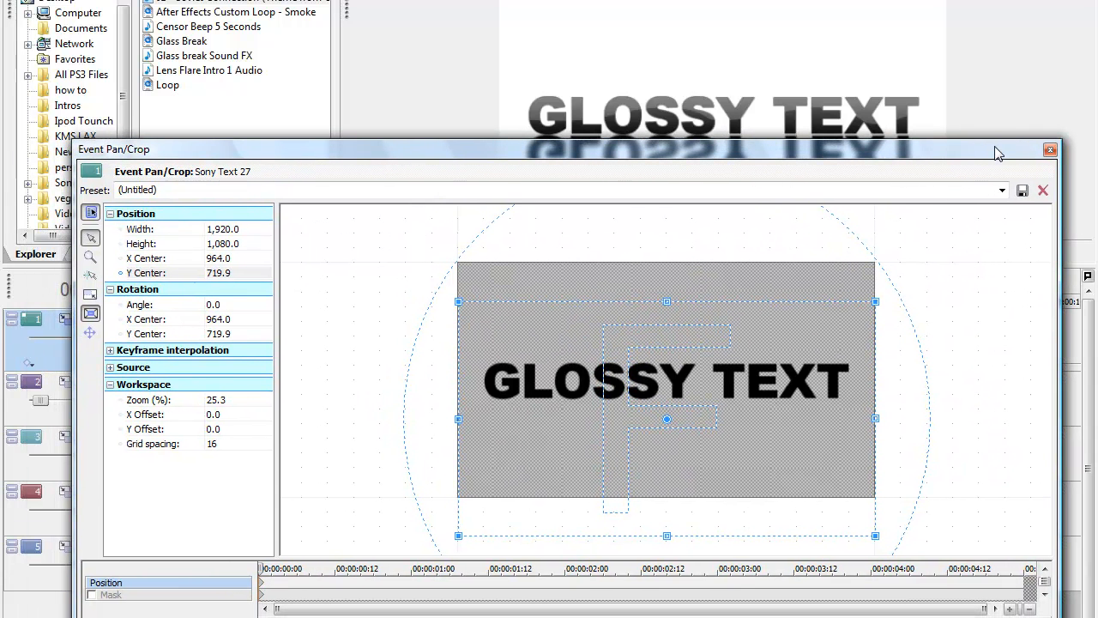
left_click(1049, 151)
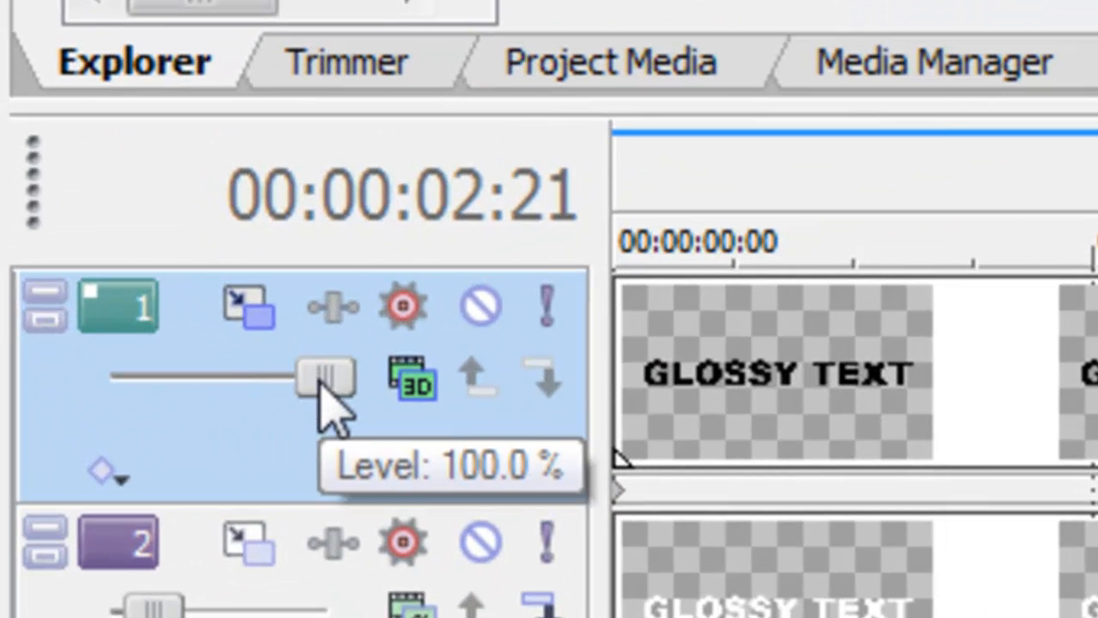
Strongly lower the first track's opacity level to fade the flipped reflection text
left_click_drag(104, 344, 95, 348)
left_click_drag(294, 392, 171, 397)
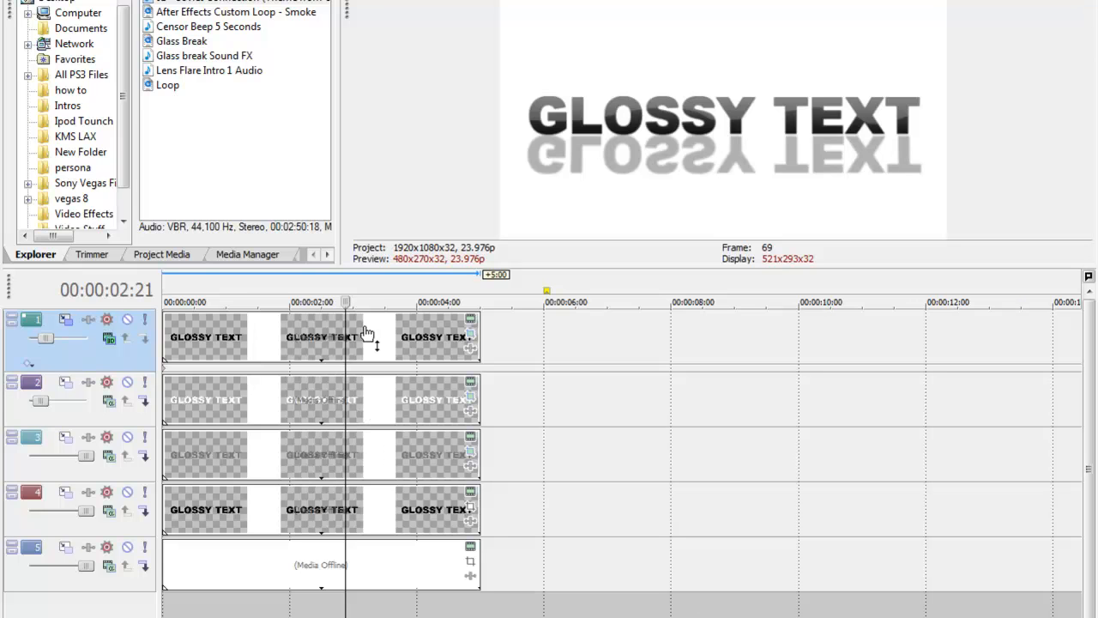
Enable masking on the reflection text and draw a closed four-point mask around the frame's lower half, with its upper edge through the letters' middle
left_click(471, 338)
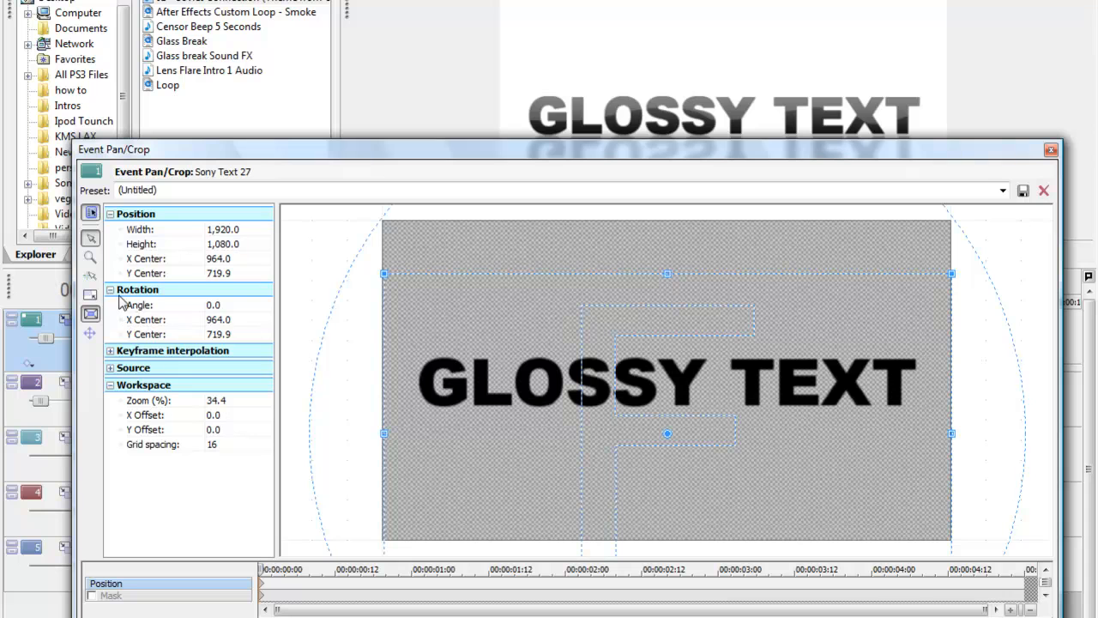
left_click(92, 595)
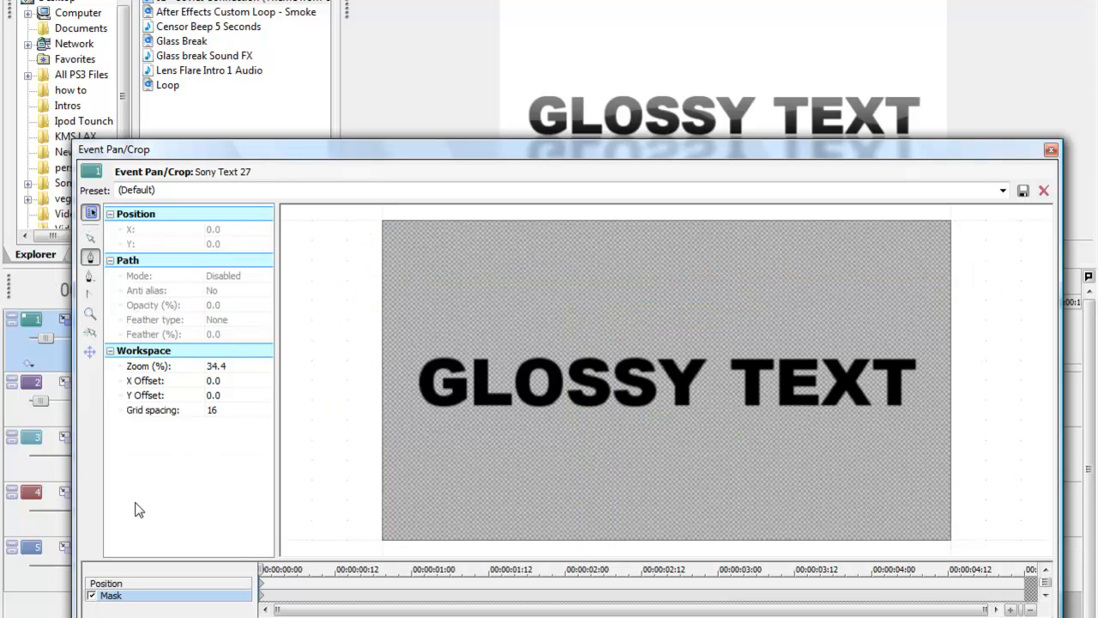
left_click(90, 256)
left_click(368, 379)
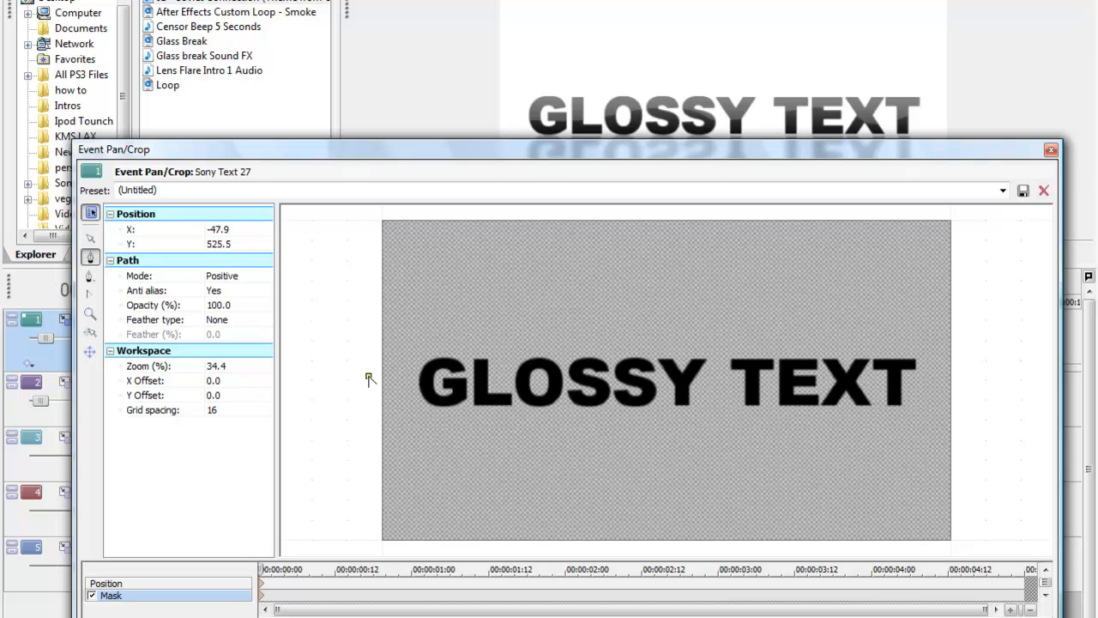
left_click(991, 383)
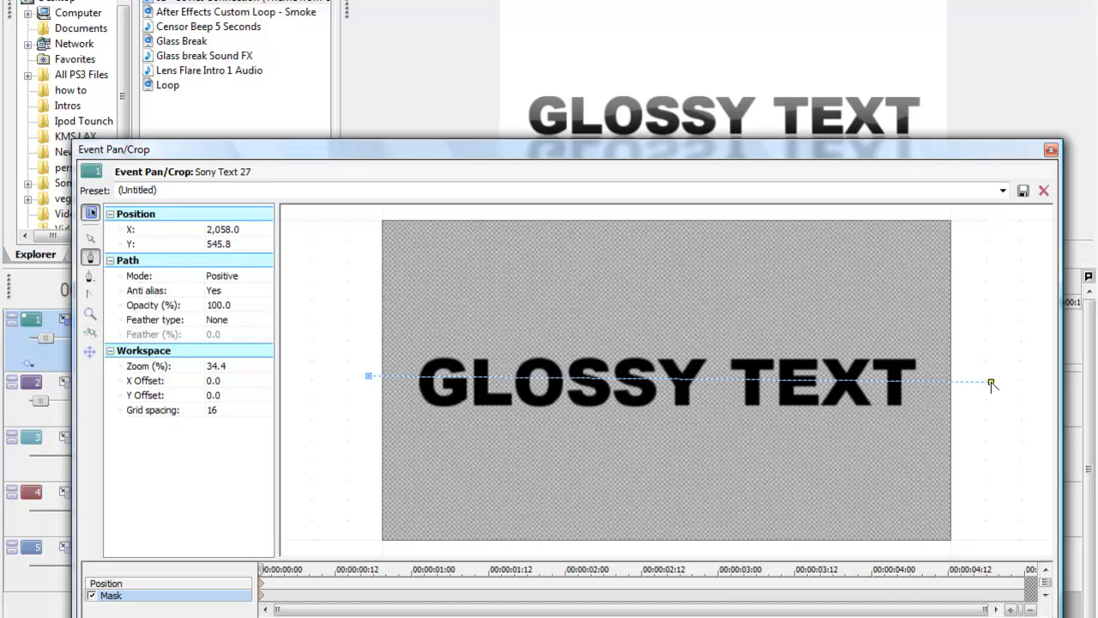
left_click(974, 550)
left_click(360, 548)
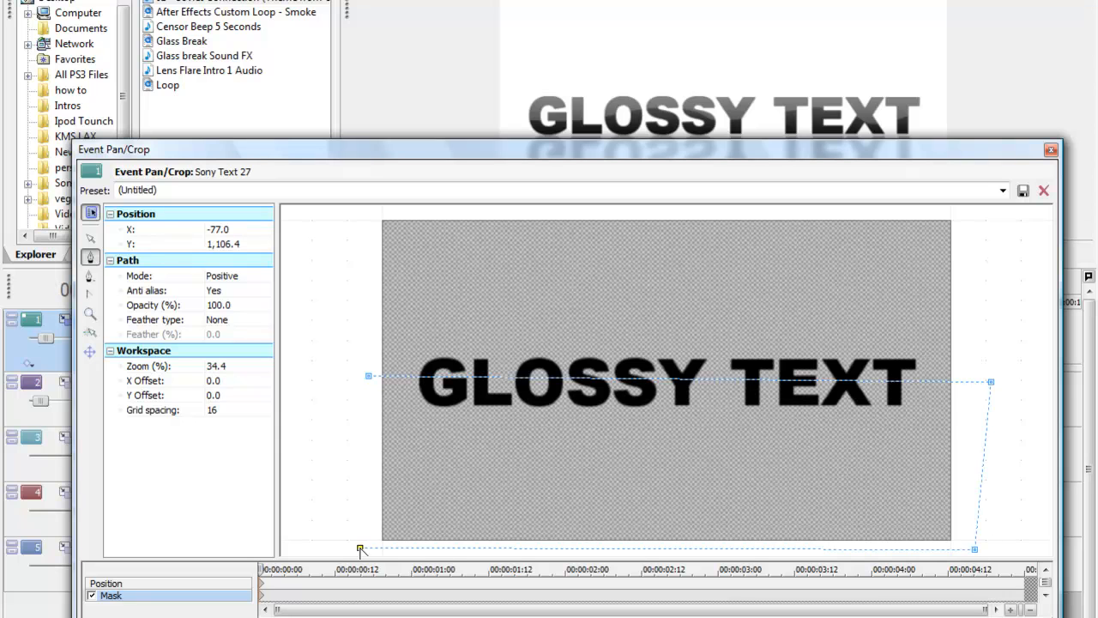
left_click(368, 377)
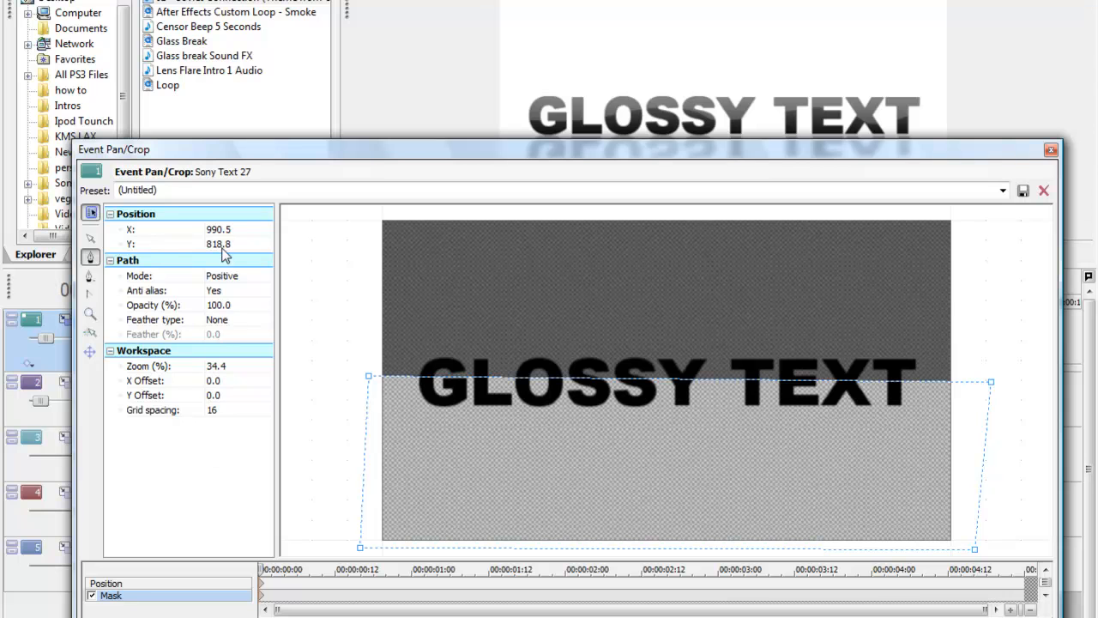
Set the reflection mask's feather type to Both with a feather of 23%, and close the Event Pan/Crop window
left_click(220, 321)
left_click(228, 354)
left_click(239, 334)
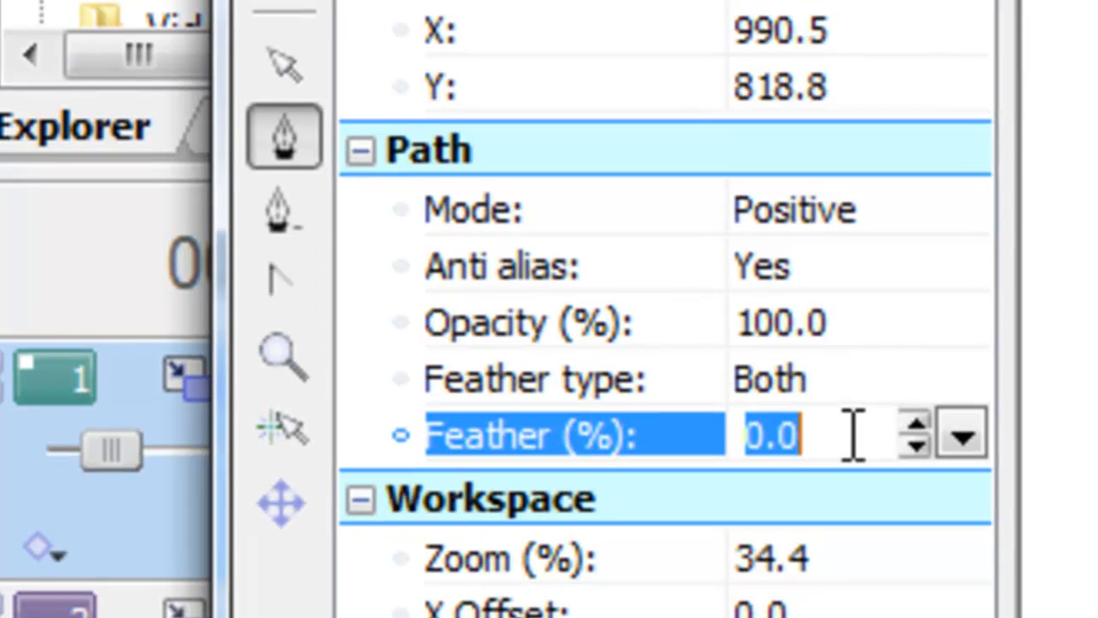
type("23")
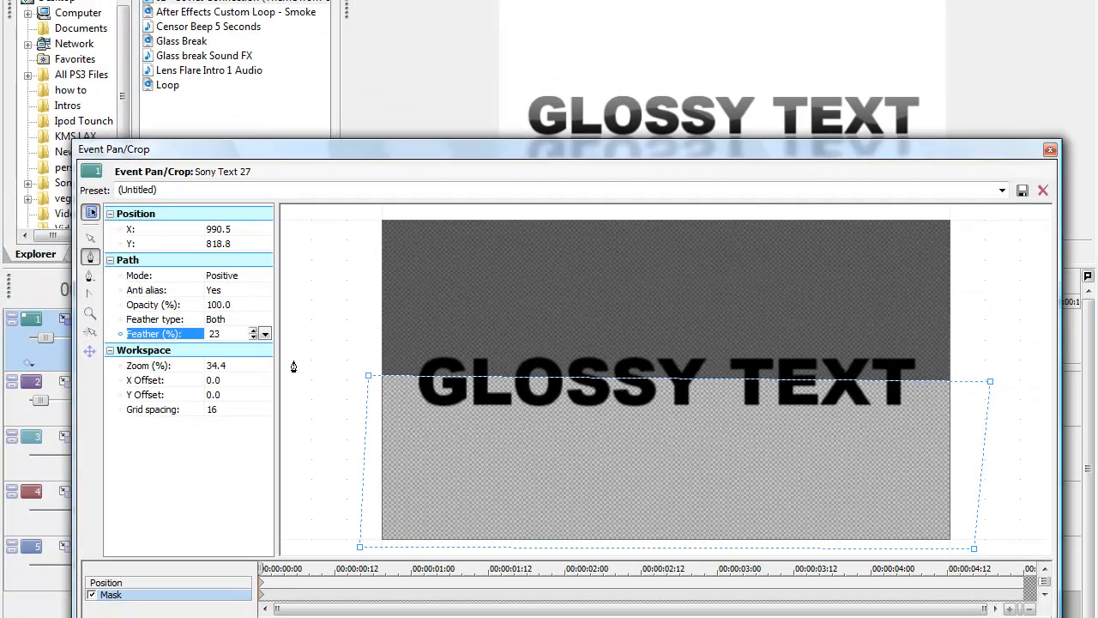
key("Return")
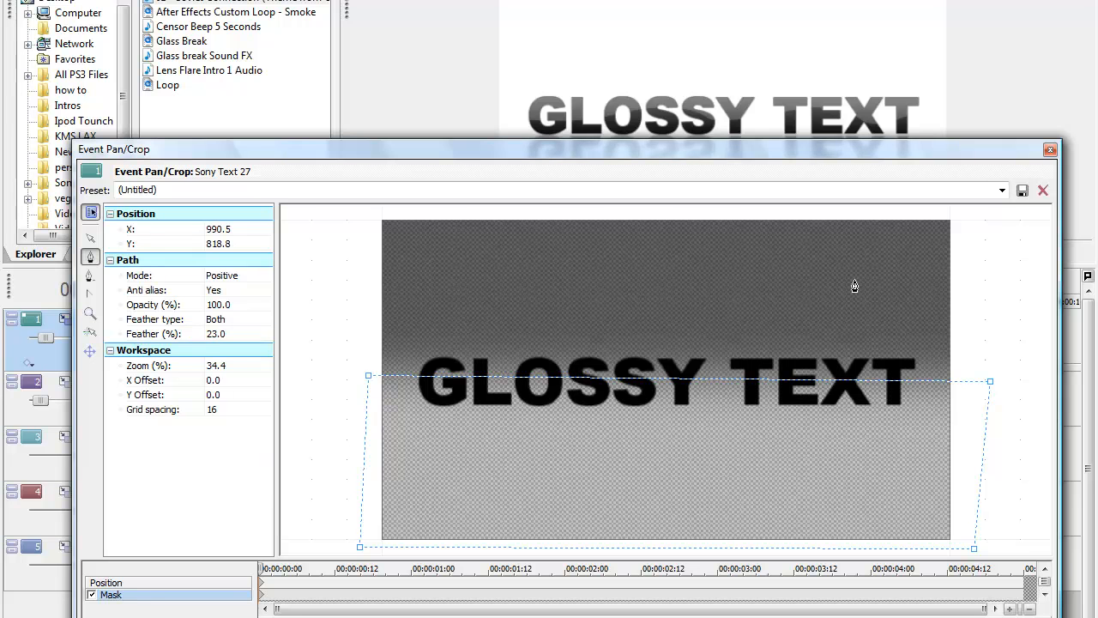
left_click(1048, 150)
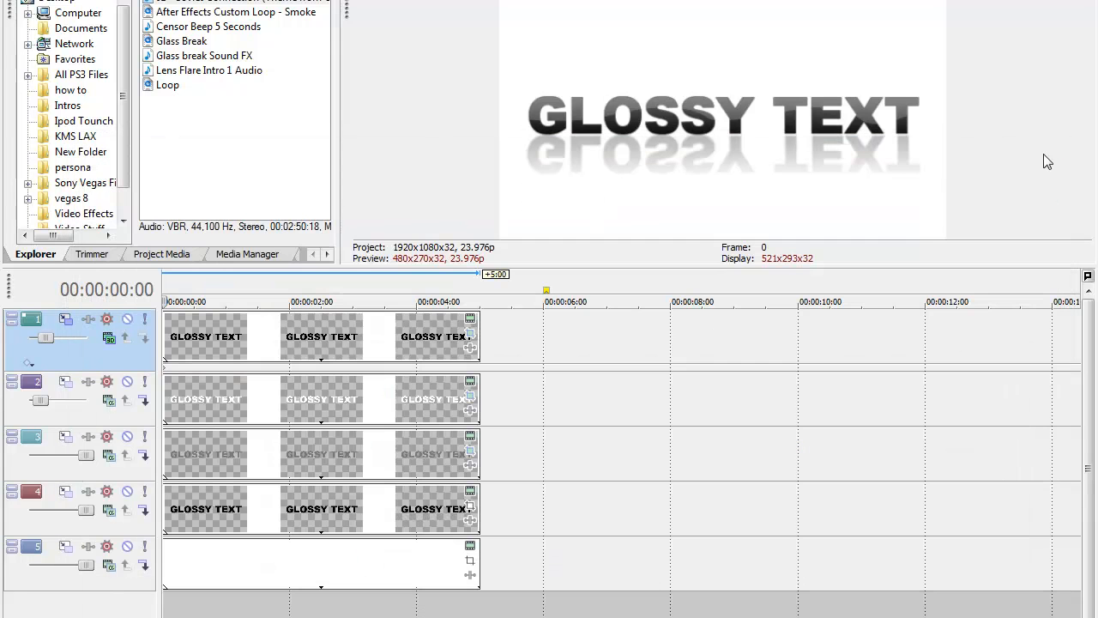